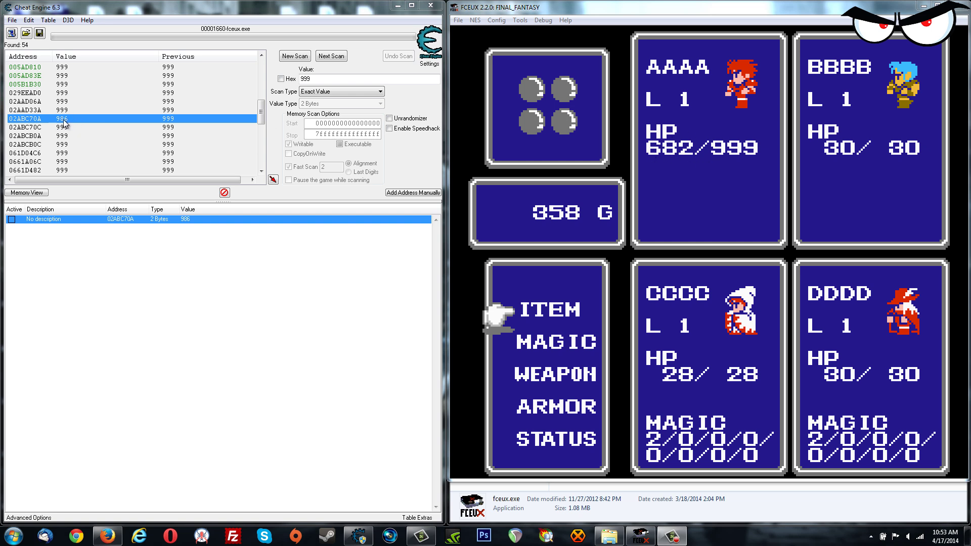
scroll(263, 108, down, 1)
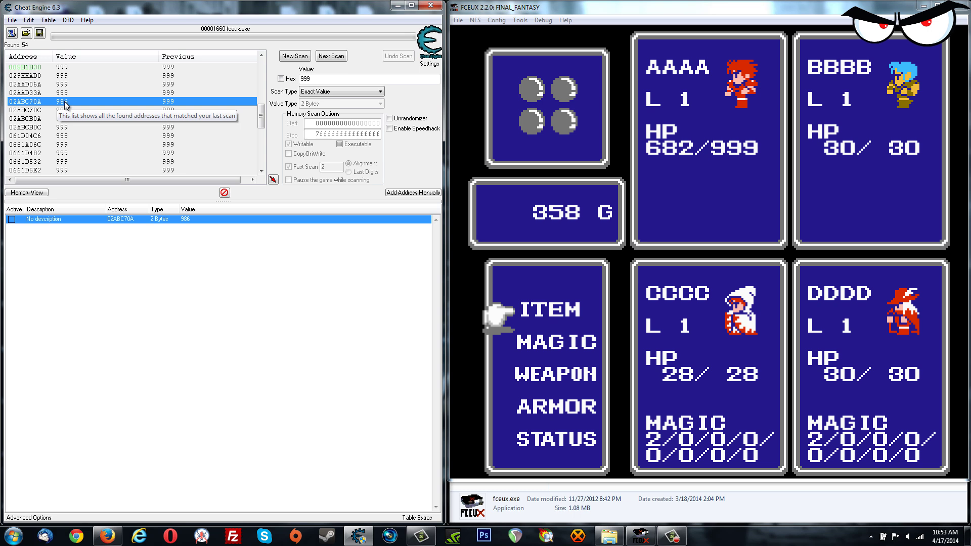
right_click(184, 220)
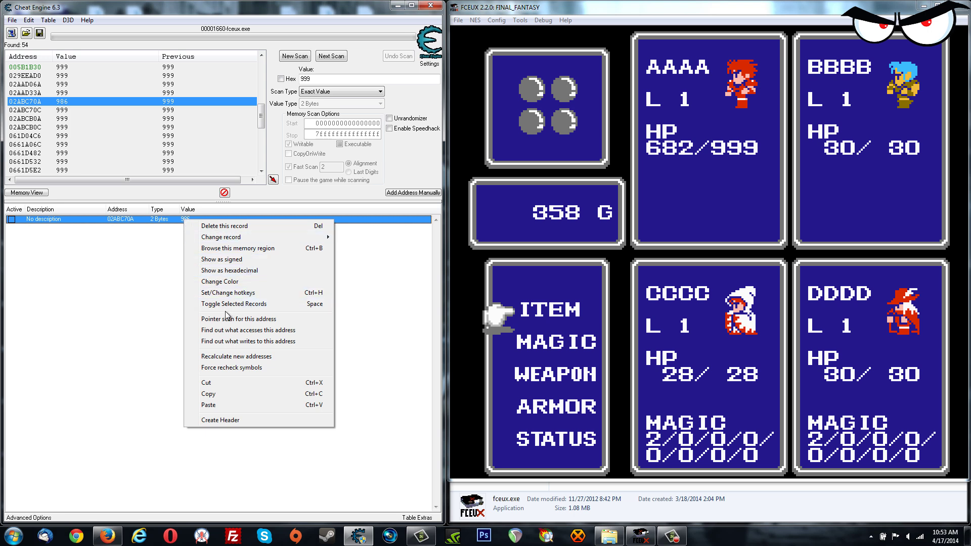
click(124, 221)
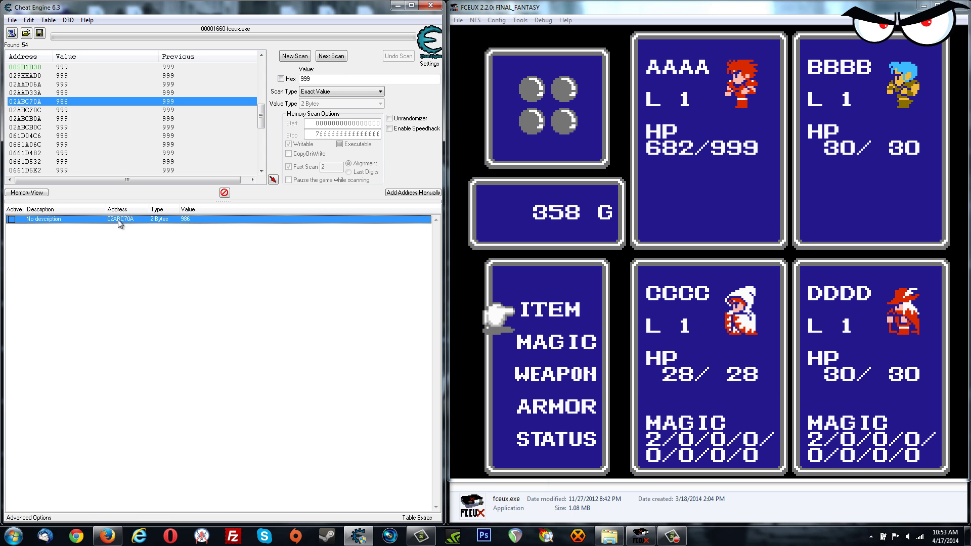
right_click(187, 221)
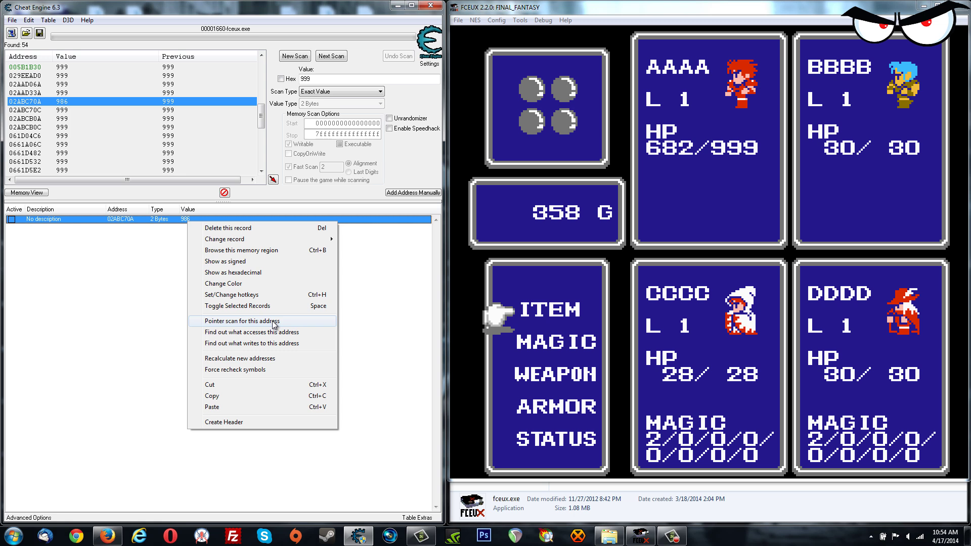
click(145, 325)
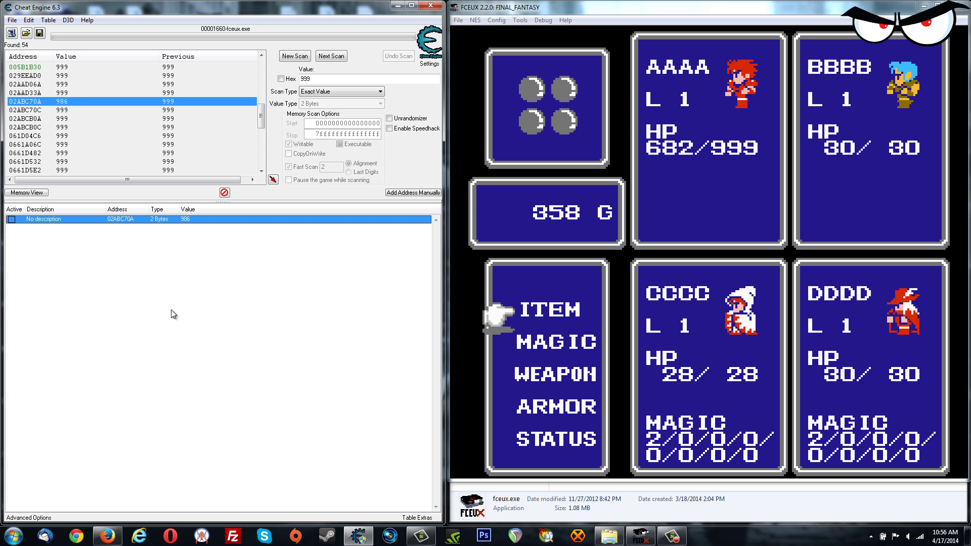
right_click(178, 222)
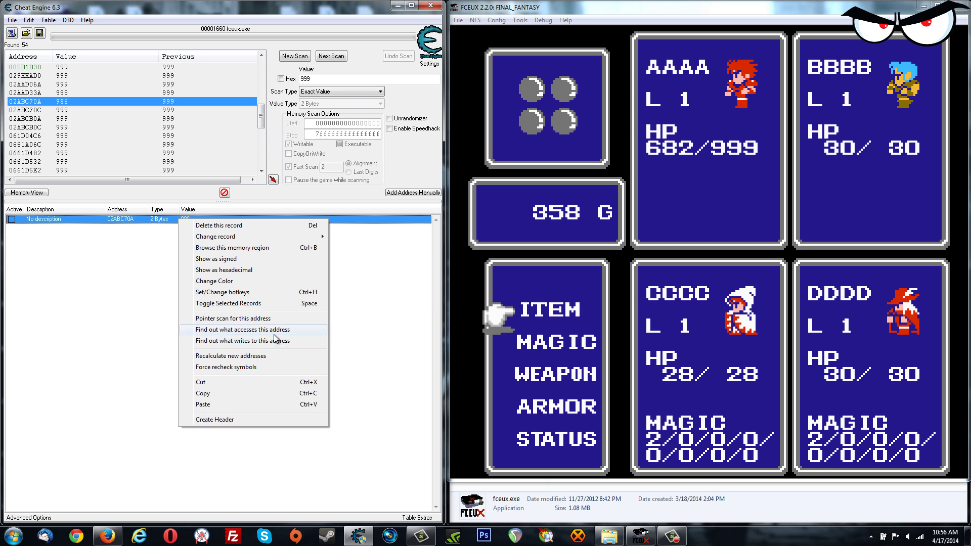
click(92, 305)
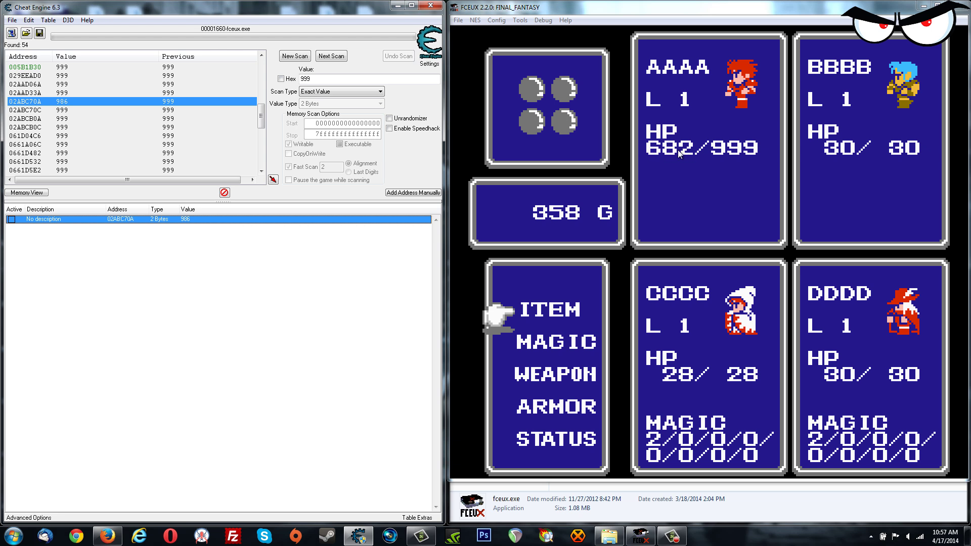
- Examine the scan results around address 02ABC70A, comparing its current value with its previous one and with the neighbouring addresses
click(345, 111)
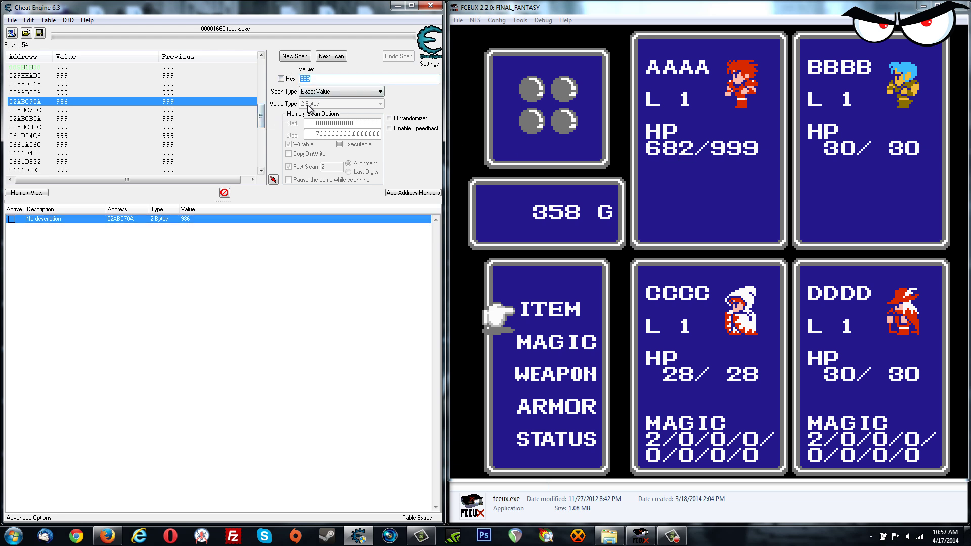
drag(267, 121, 262, 68)
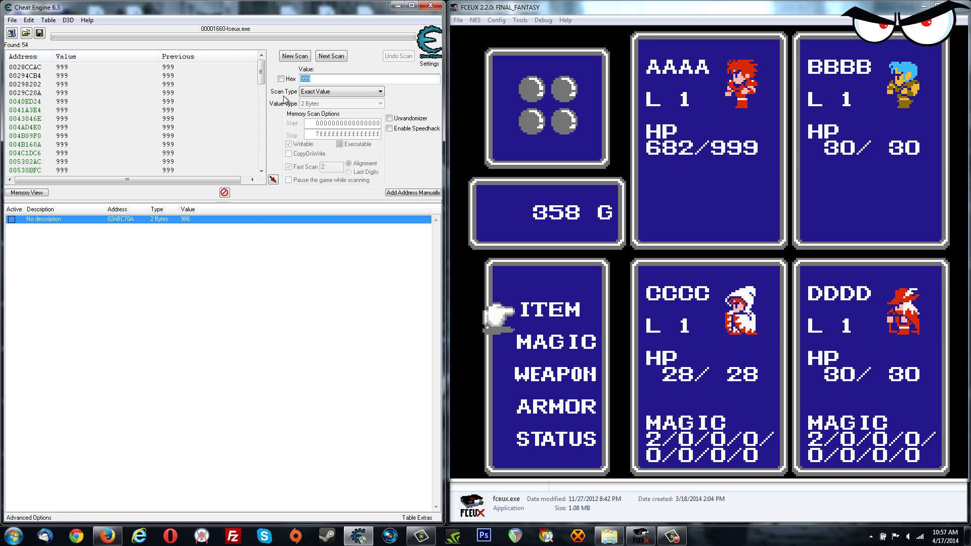
drag(261, 74, 262, 112)
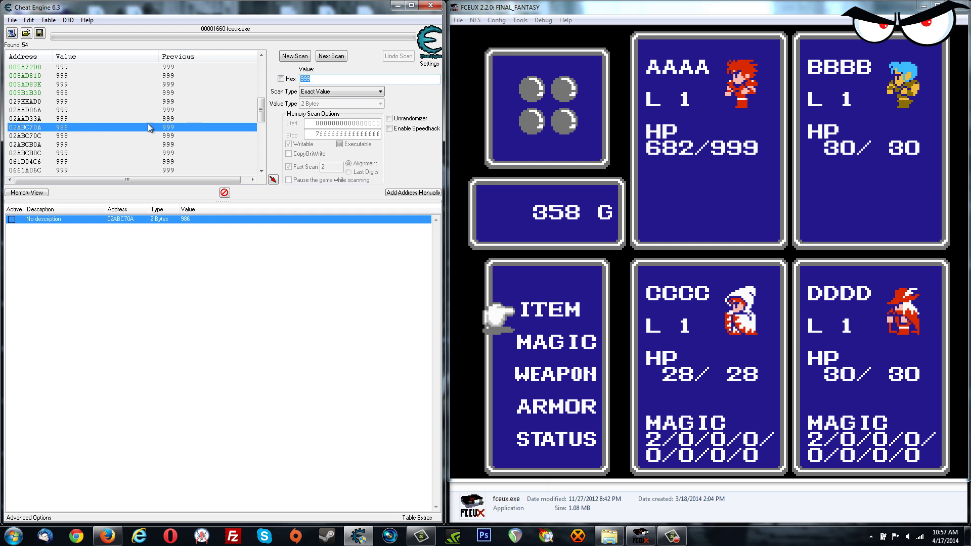
mouse_move(267, 112)
mouse_down()
mouse_move(261, 74)
mouse_move(260, 154)
mouse_move(261, 119)
mouse_up()
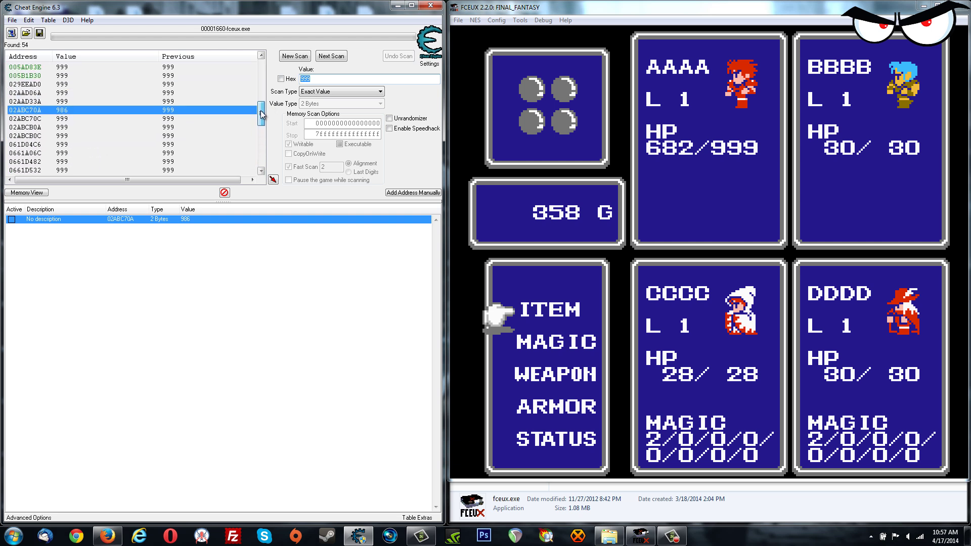
click(69, 120)
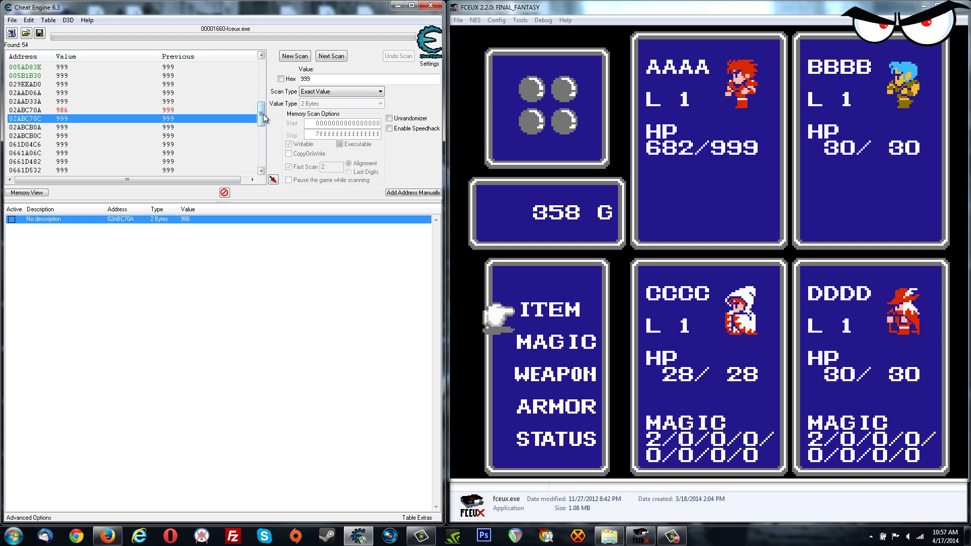
mouse_move(263, 114)
mouse_down()
mouse_move(262, 132)
mouse_move(262, 100)
mouse_move(262, 113)
mouse_up()
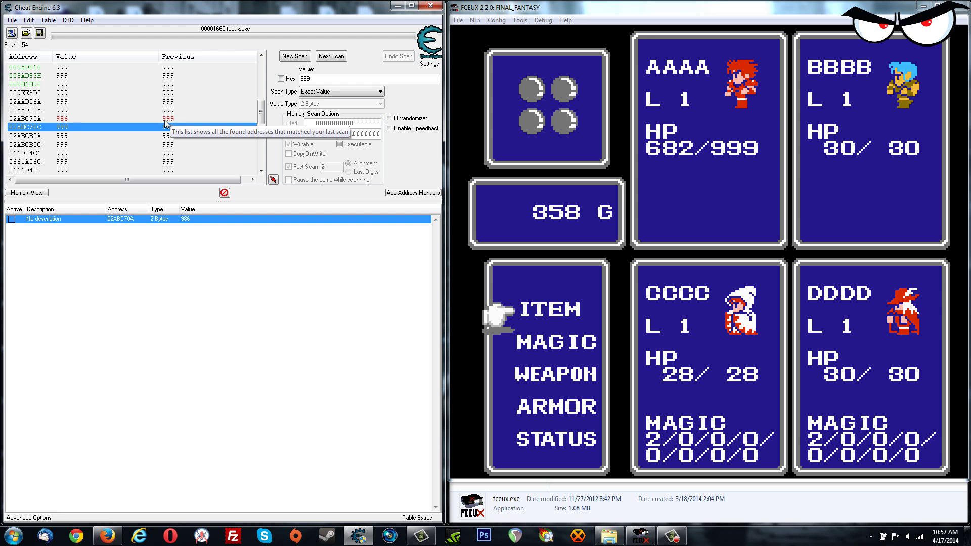
click(62, 120)
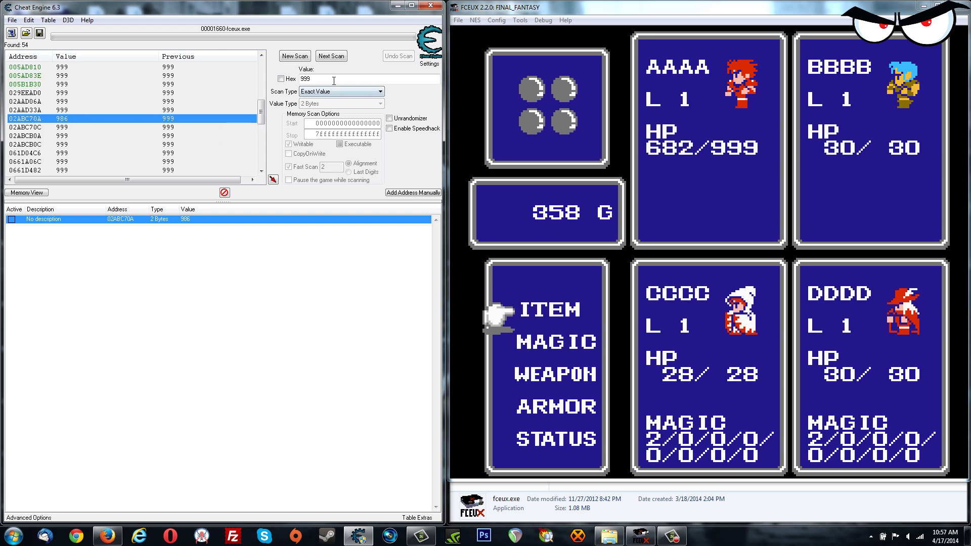
double_click(305, 79)
click(242, 127)
mouse_move(263, 113)
mouse_down()
mouse_move(262, 72)
mouse_move(261, 123)
mouse_move(261, 109)
mouse_up()
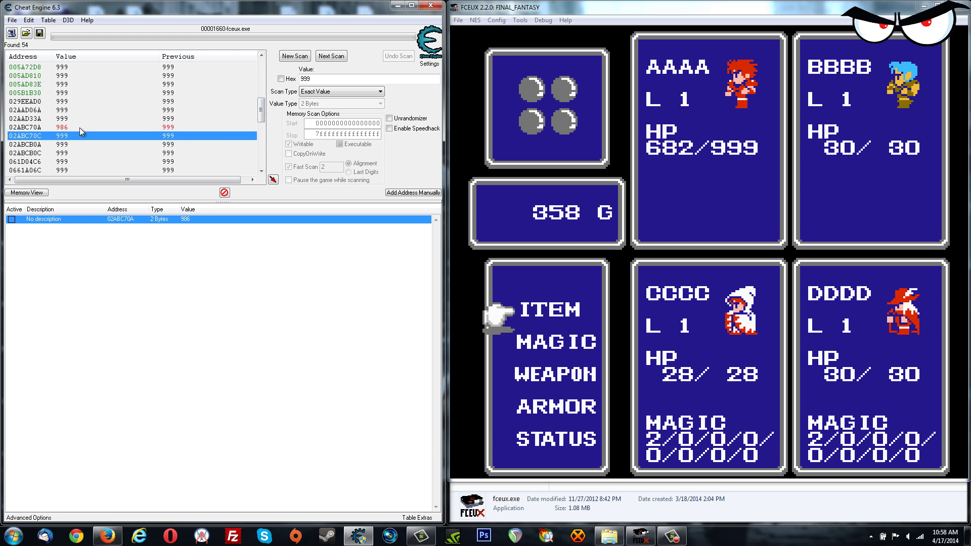
click(18, 128)
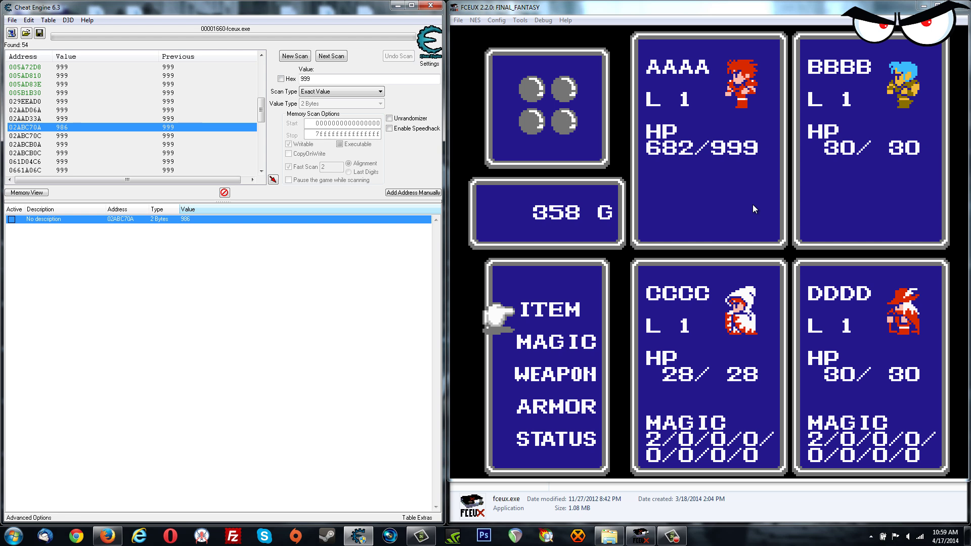
- Examine the green static addresses near the start of the scan results, such as 0040ED24, 0041A3E4 and 0043046E
click(23, 93)
scroll(24, 97, up, 5)
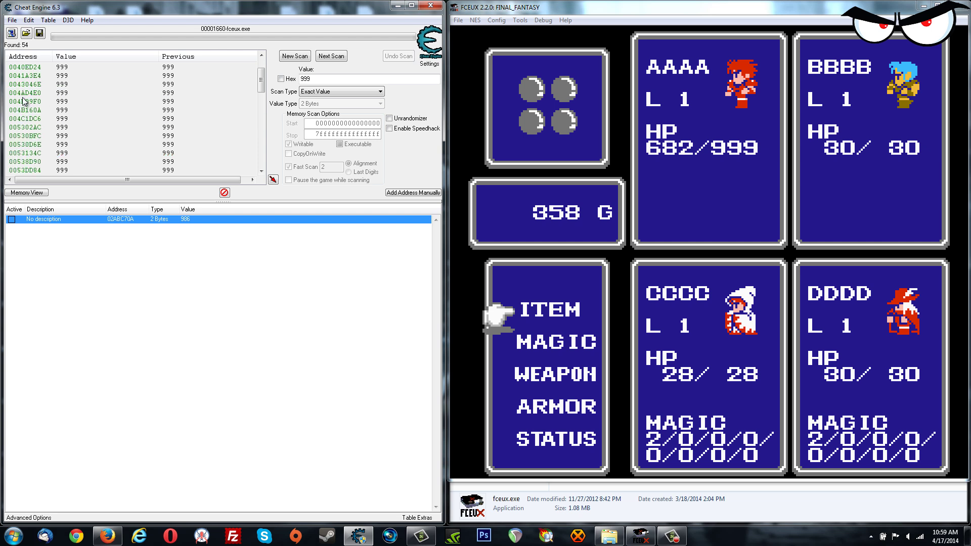
click(24, 84)
scroll(28, 101, up, 2)
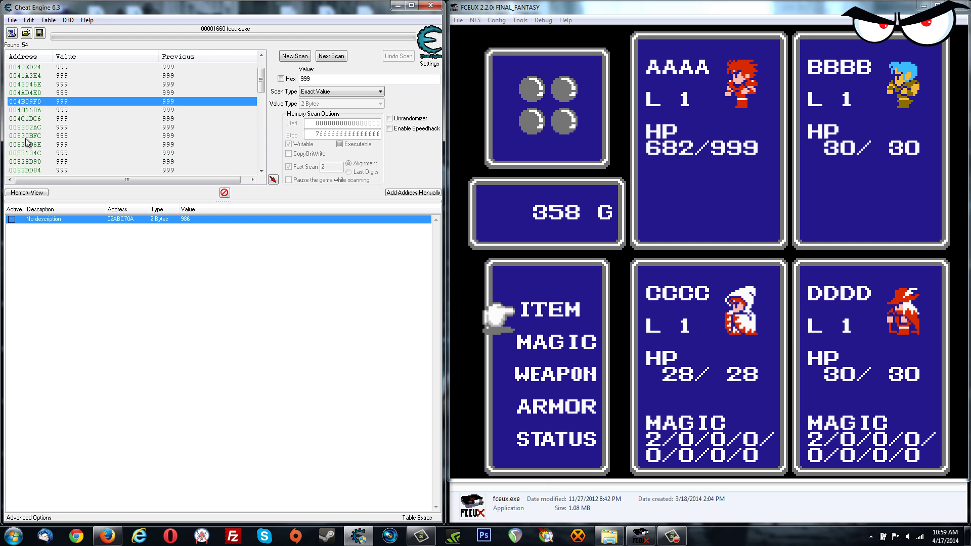
click(26, 136)
click(27, 102)
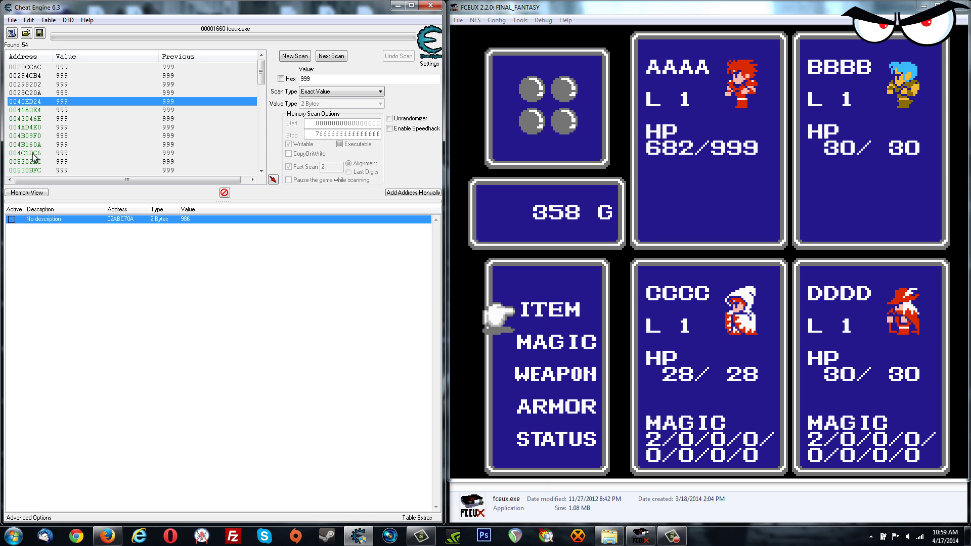
scroll(33, 157, down, 3)
scroll(33, 157, up, 3)
drag(310, 79, 289, 81)
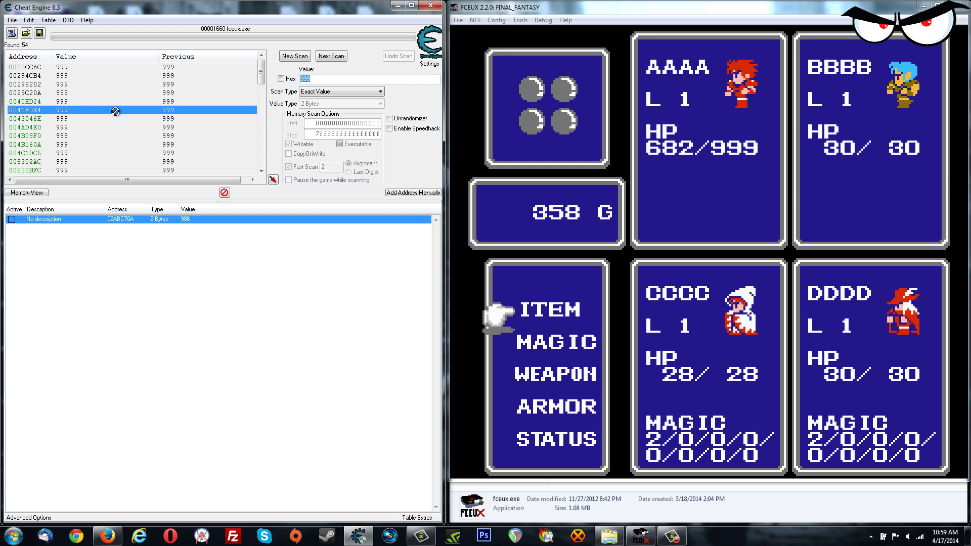
click(35, 119)
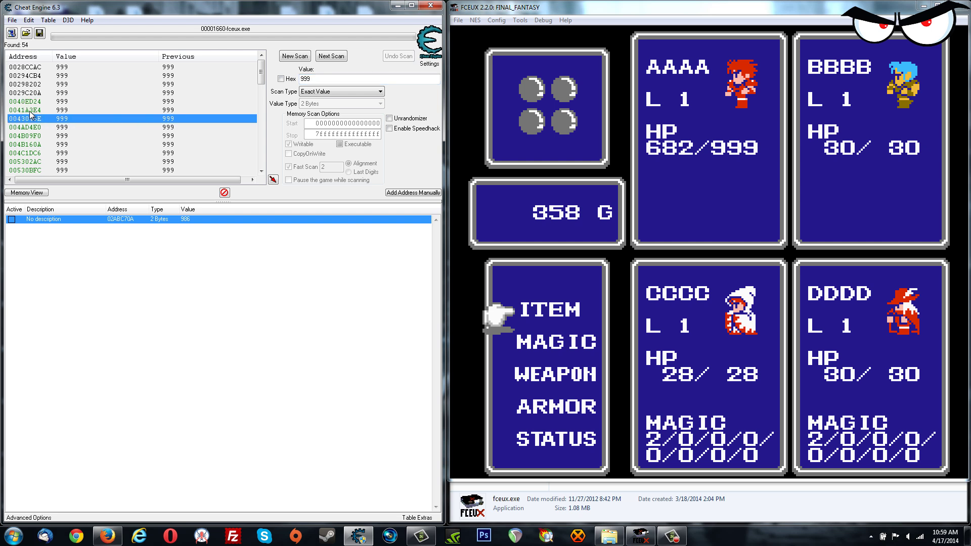
click(63, 111)
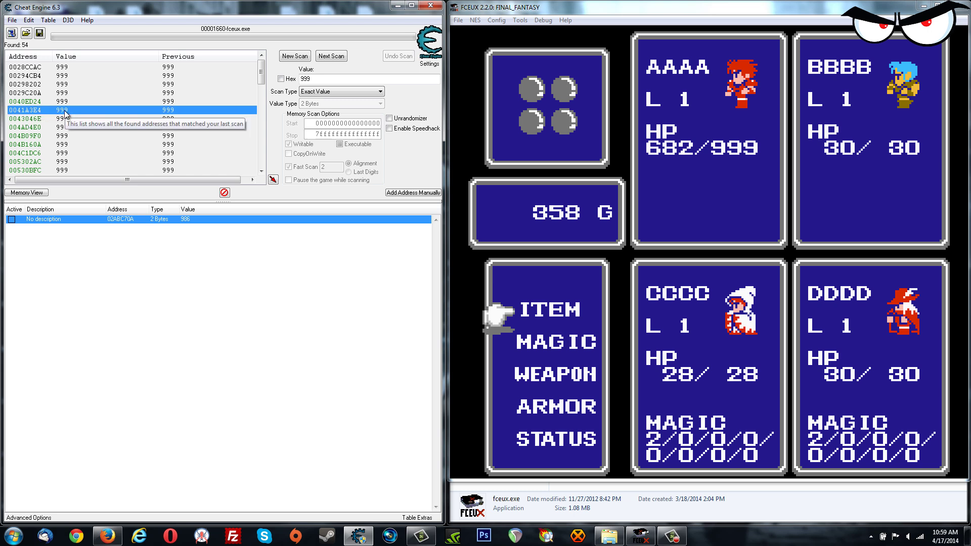
click(40, 119)
click(32, 110)
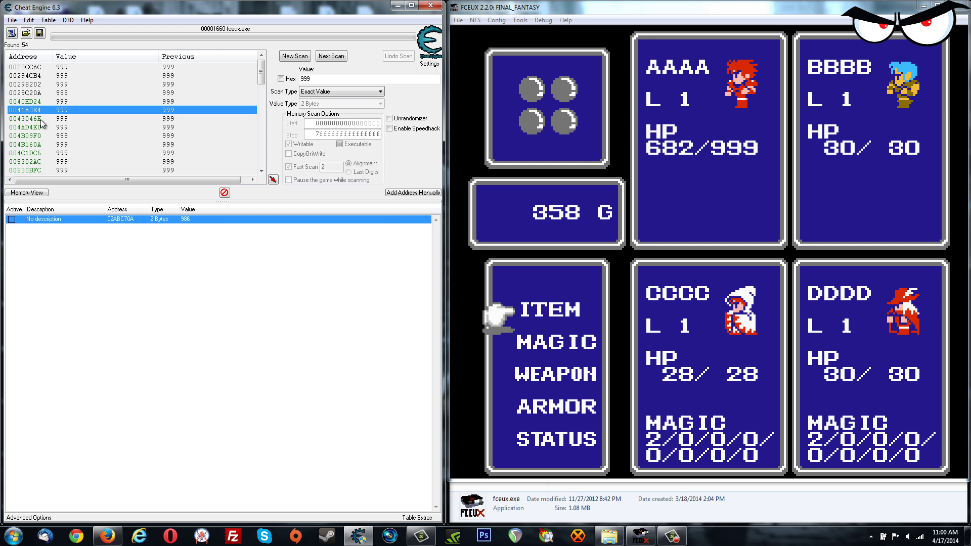
- Select address 02ABC70A in the scan results again and change the description of its saved entry to Health
scroll(40, 119, down, 2)
scroll(44, 122, up, 2)
scroll(71, 118, down, 6)
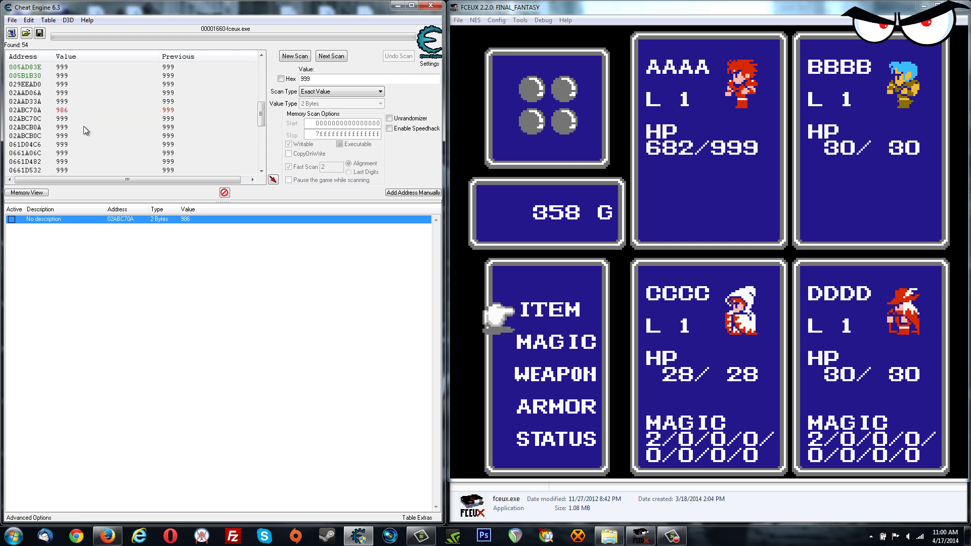
click(47, 110)
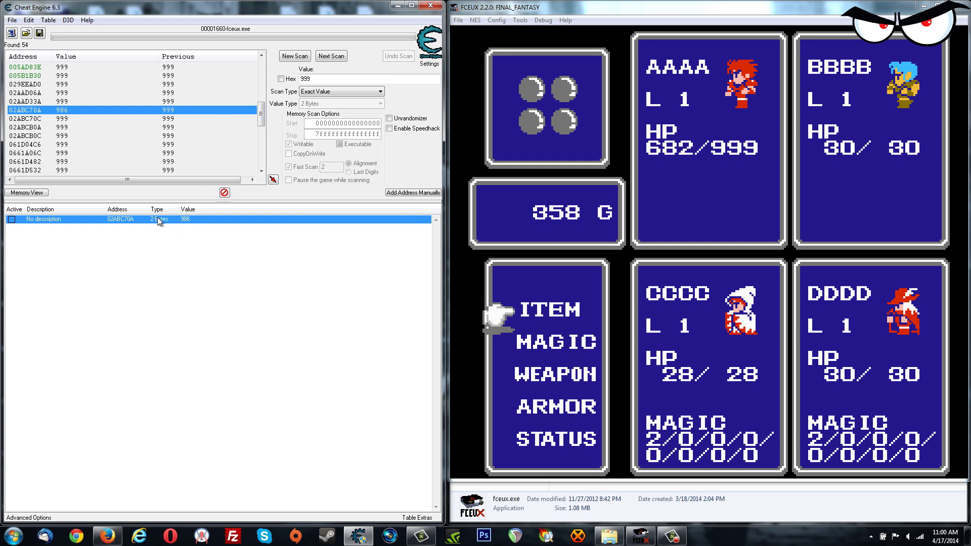
double_click(51, 219)
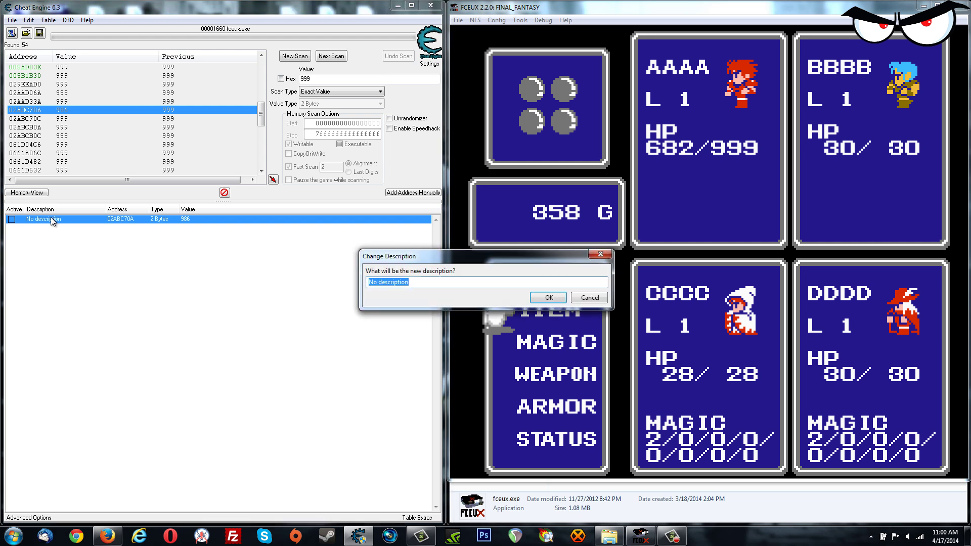
text(Heatlth)
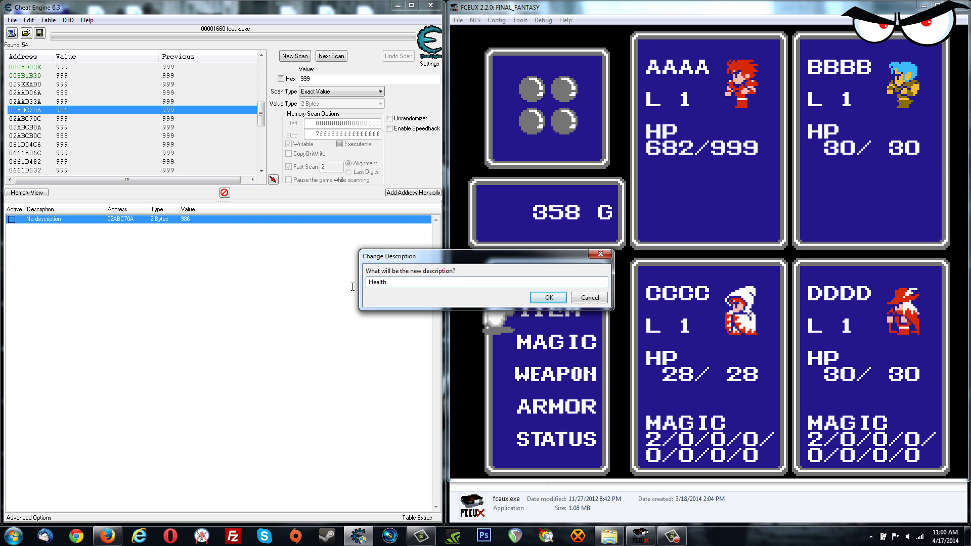
click(542, 298)
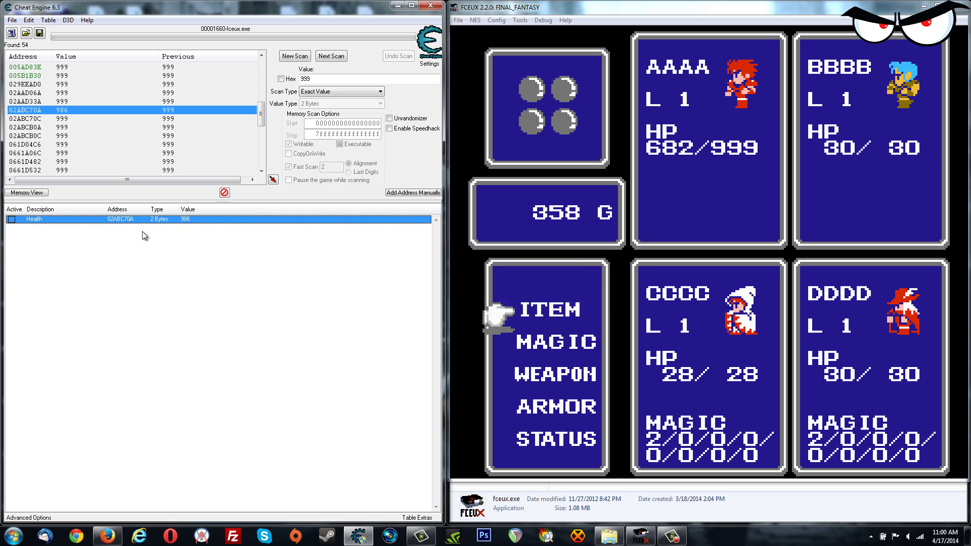
- Set the Health entry's value to 960 and reopen the party menu in the game to refresh the first character's HP
double_click(186, 218)
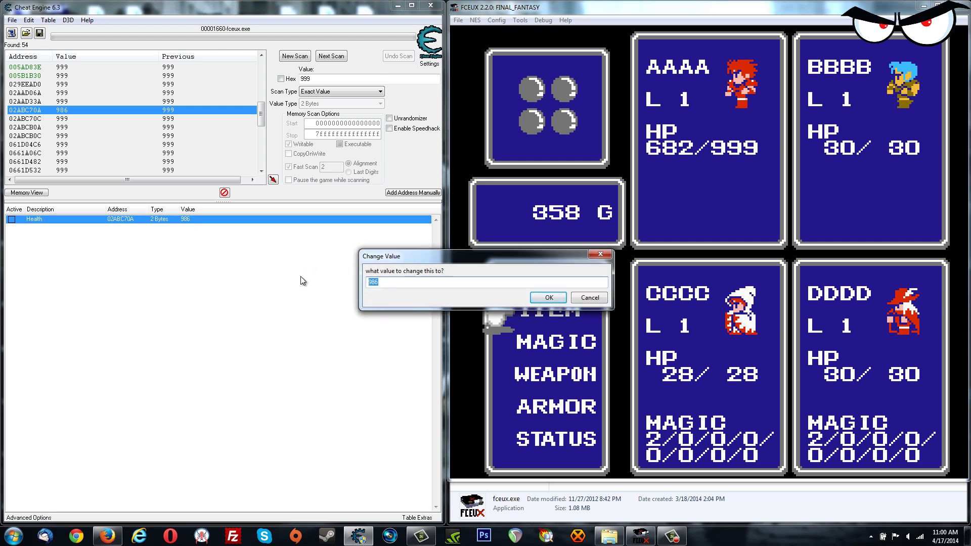
text(960)
key(Return)
click(713, 196)
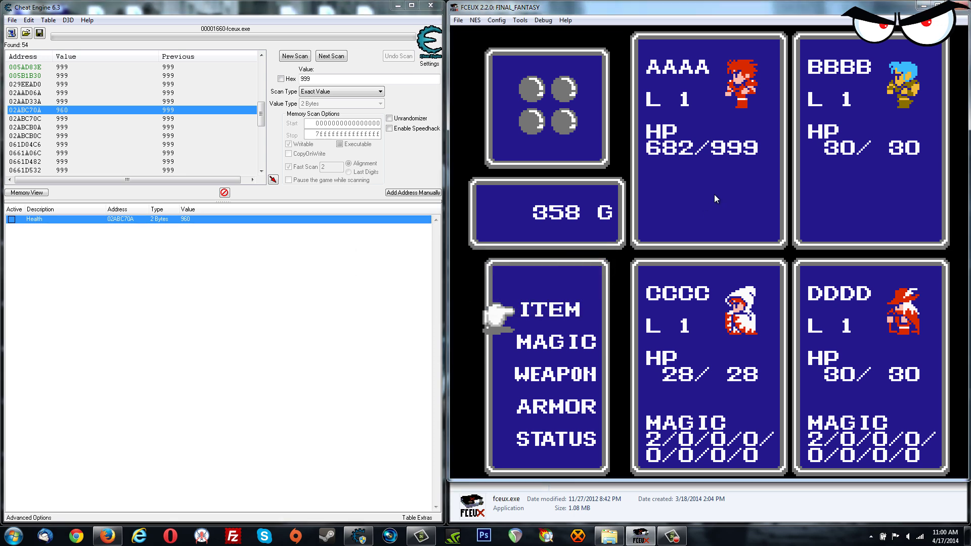
key(d)
key(Return)
- Run a pointer scan for the Health entry's address with the default options and store the results over the existing 1.PTR file
right_click(128, 219)
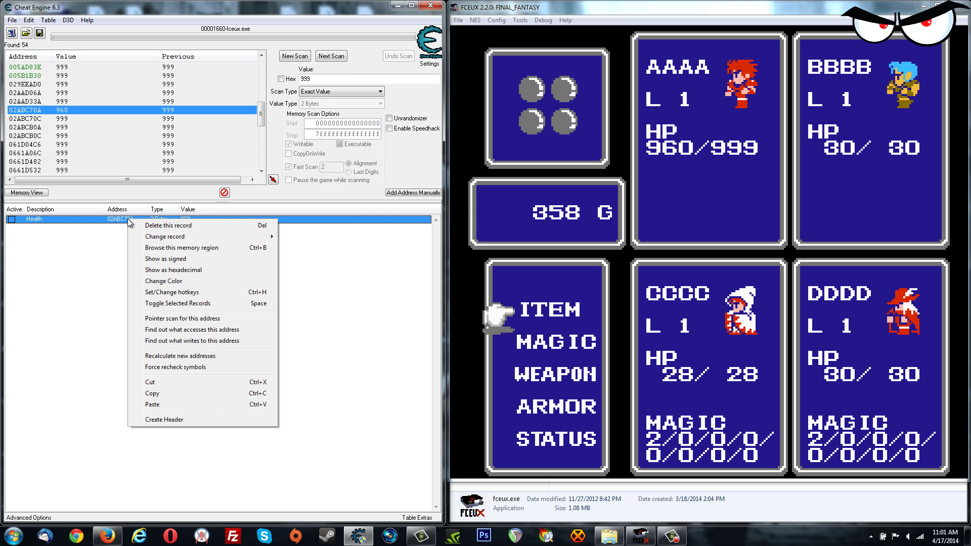
click(199, 318)
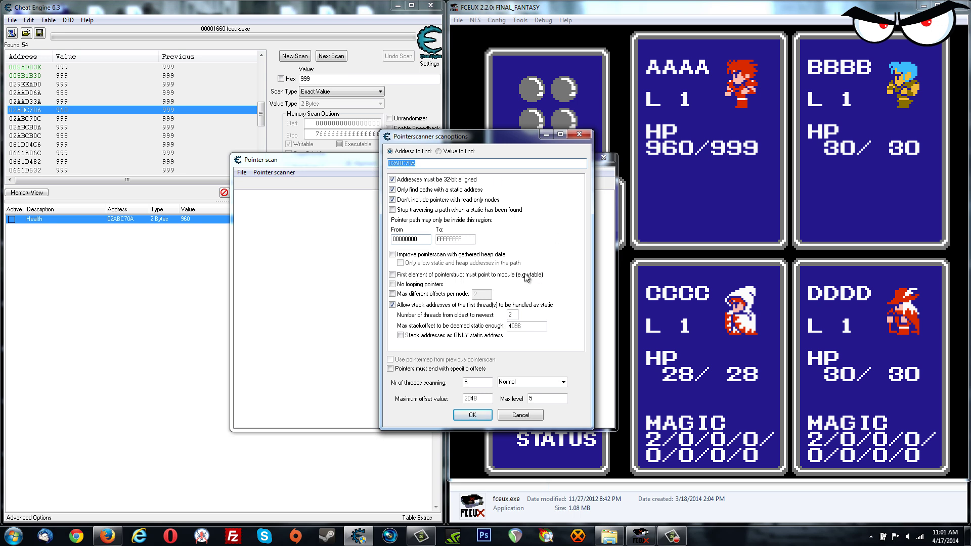
click(472, 415)
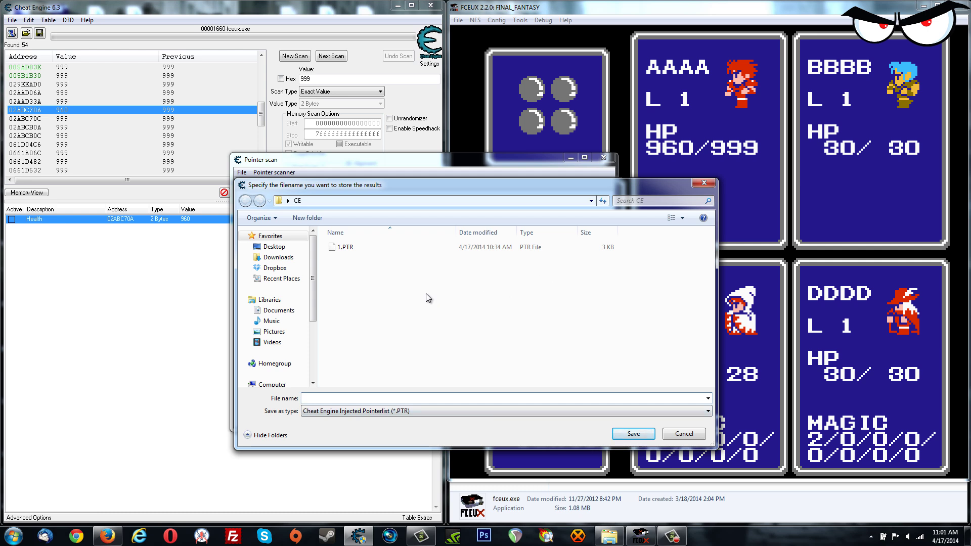
click(345, 245)
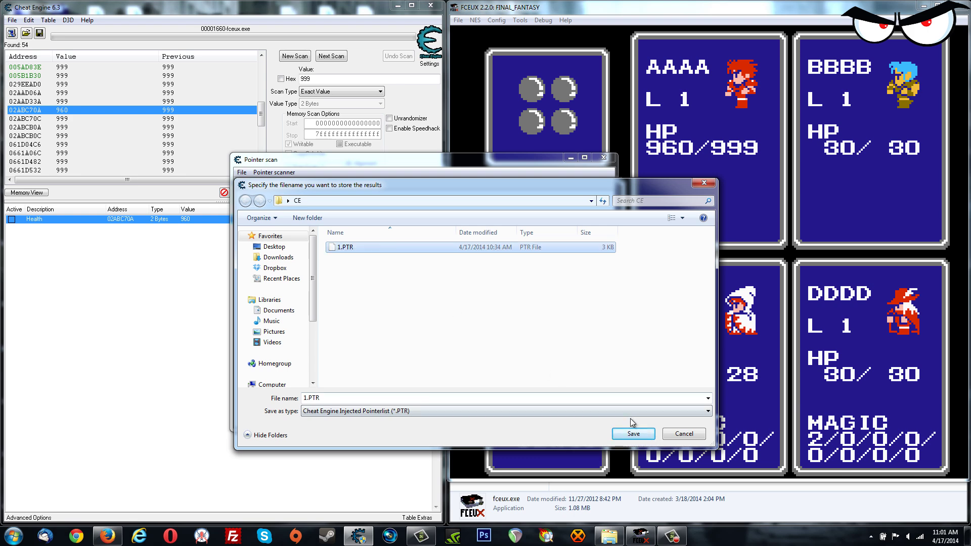
click(637, 435)
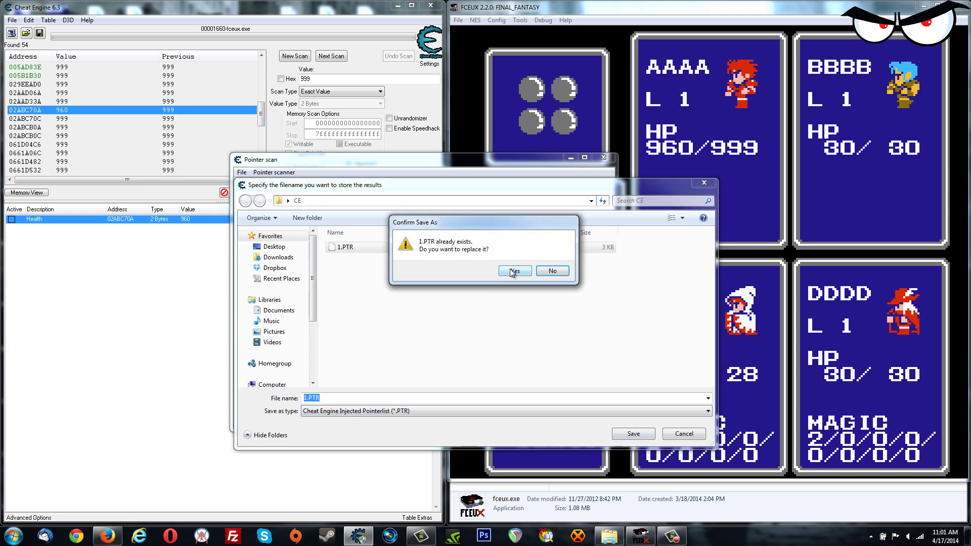
click(512, 272)
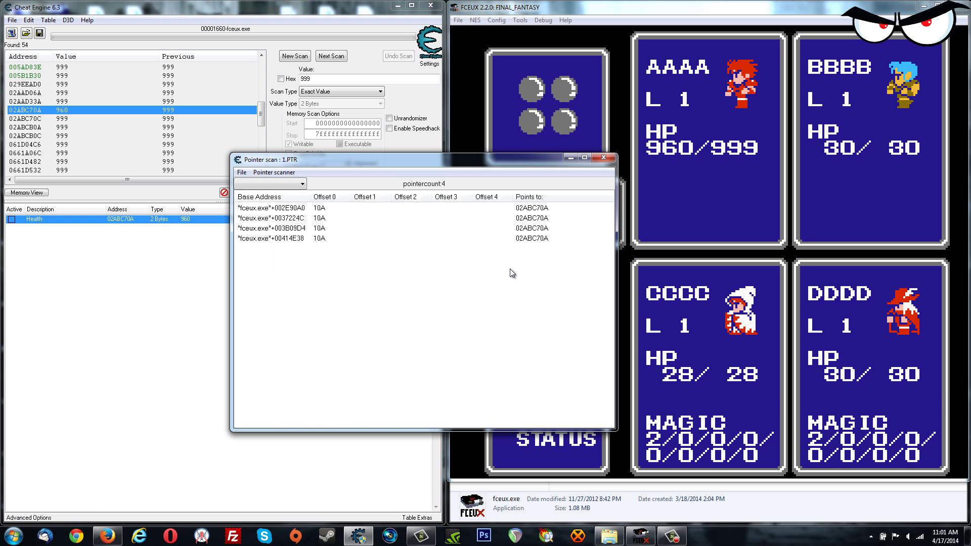
- Examine the base addresses and offsets of the pointer paths found by the scan, comparing where each one points
click(285, 210)
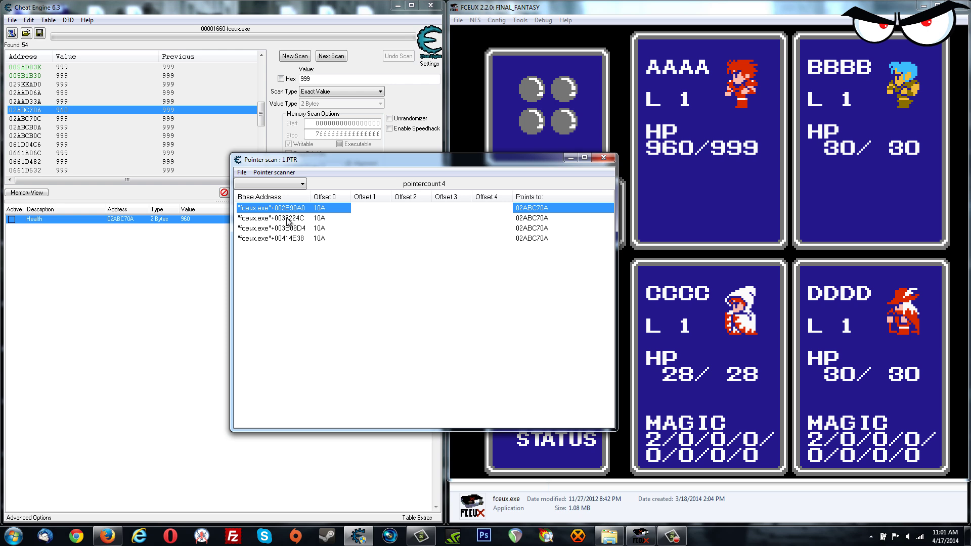
click(287, 220)
click(290, 229)
click(289, 240)
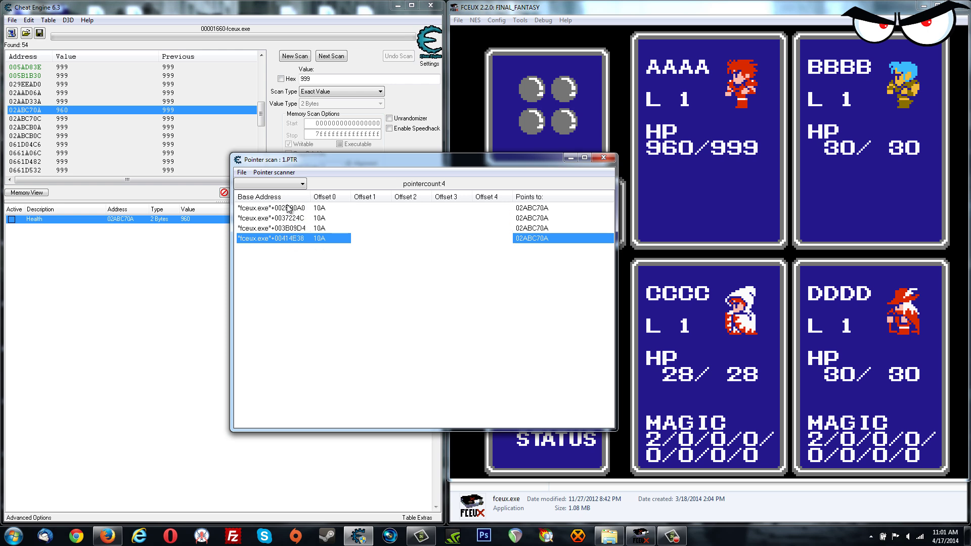
click(288, 208)
click(289, 218)
click(291, 228)
click(290, 238)
click(297, 209)
click(298, 221)
click(297, 229)
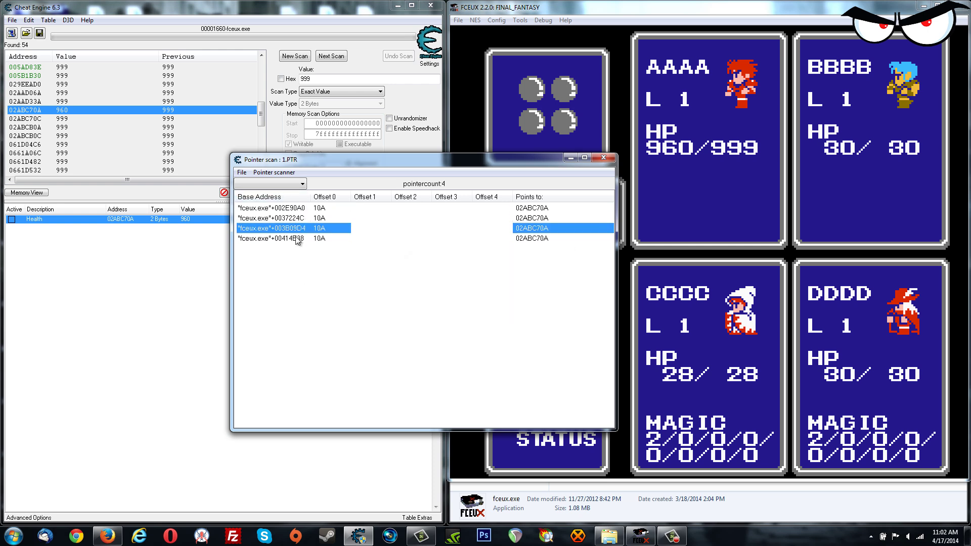
click(298, 238)
click(287, 209)
click(288, 220)
click(289, 228)
click(290, 240)
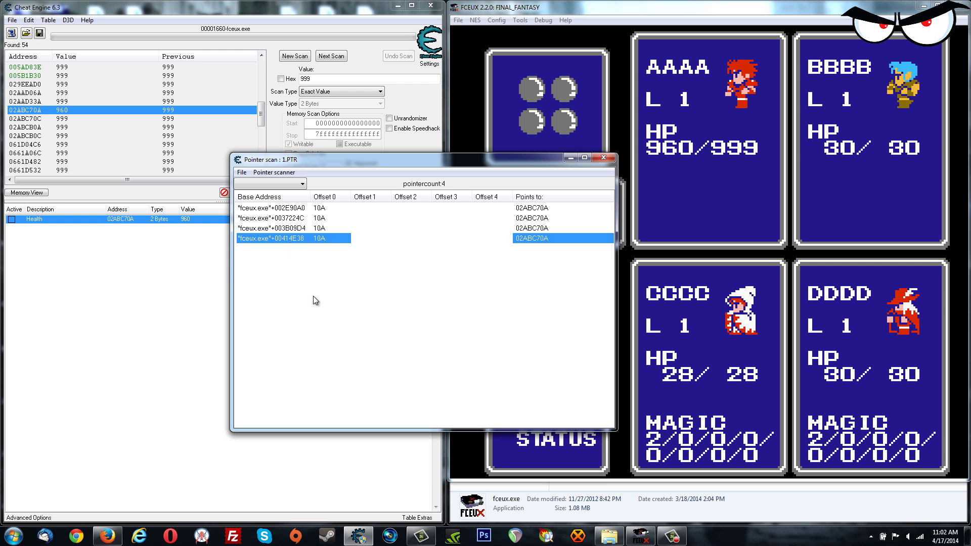
- Add all four fceux.exe pointer paths from the scan results to the address list and close the pointer scan results
click(293, 211)
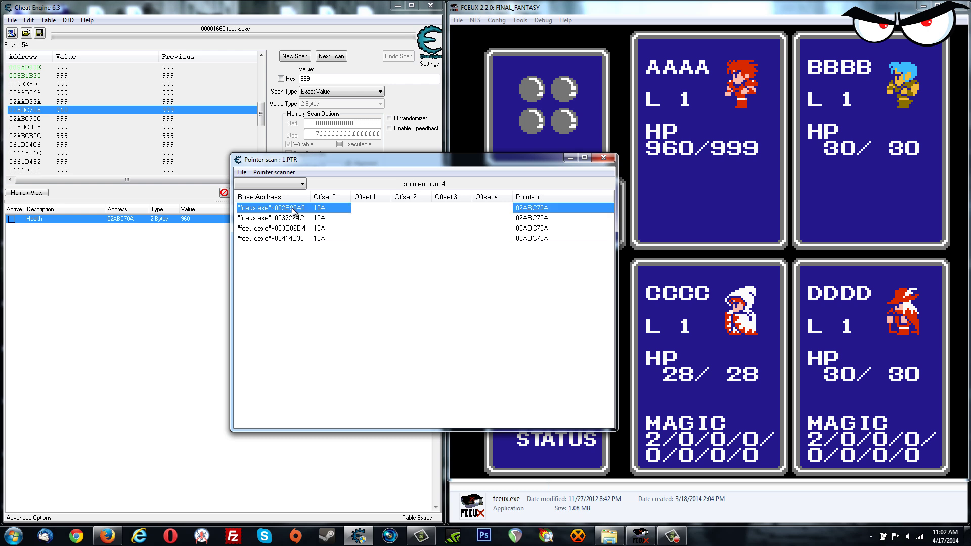
double_click(289, 211)
double_click(288, 219)
double_click(286, 228)
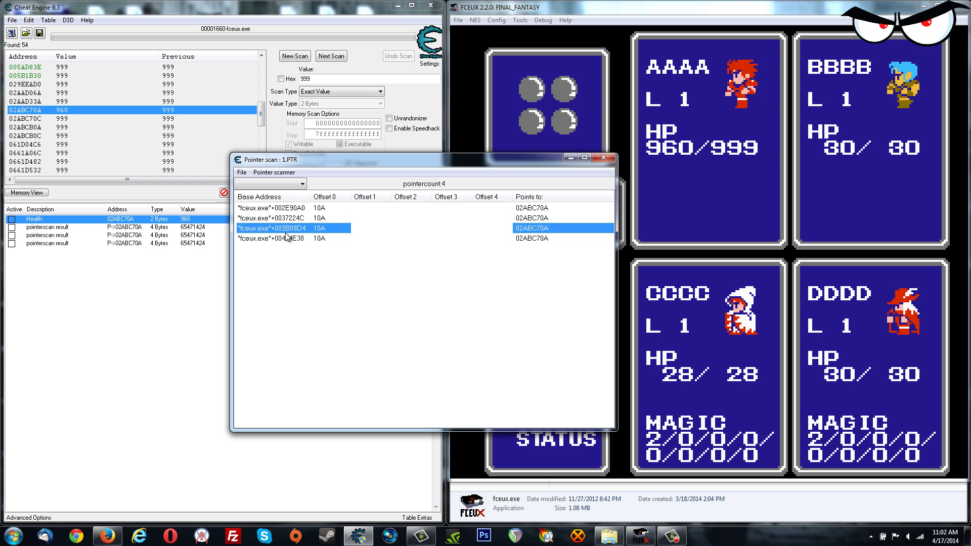
double_click(287, 238)
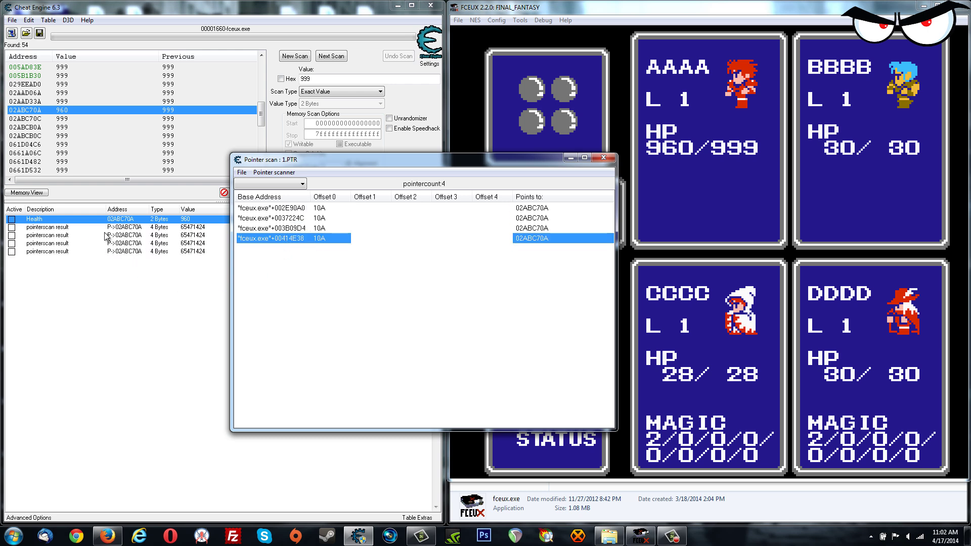
click(603, 157)
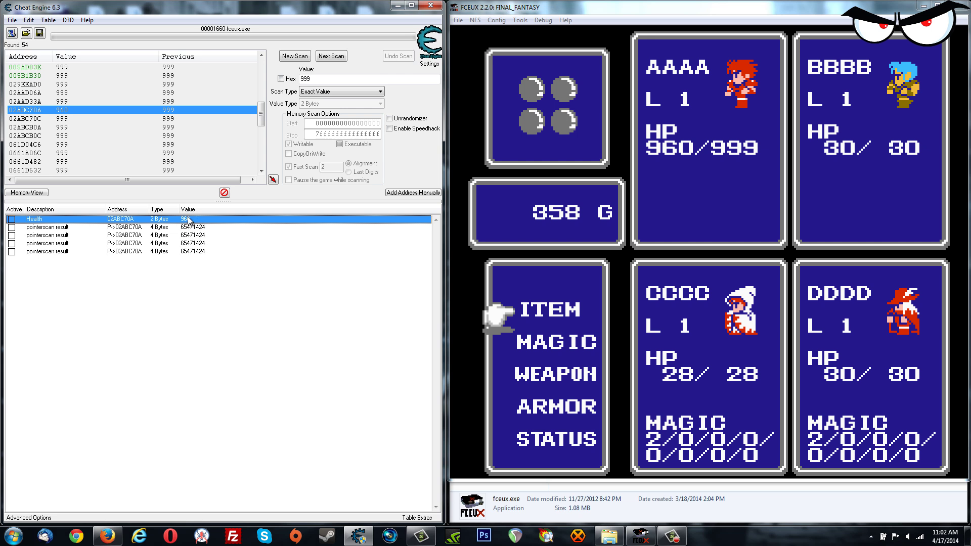
- Change the type of all four pointerscan result entries in the address list to 2 Bytes
click(222, 228)
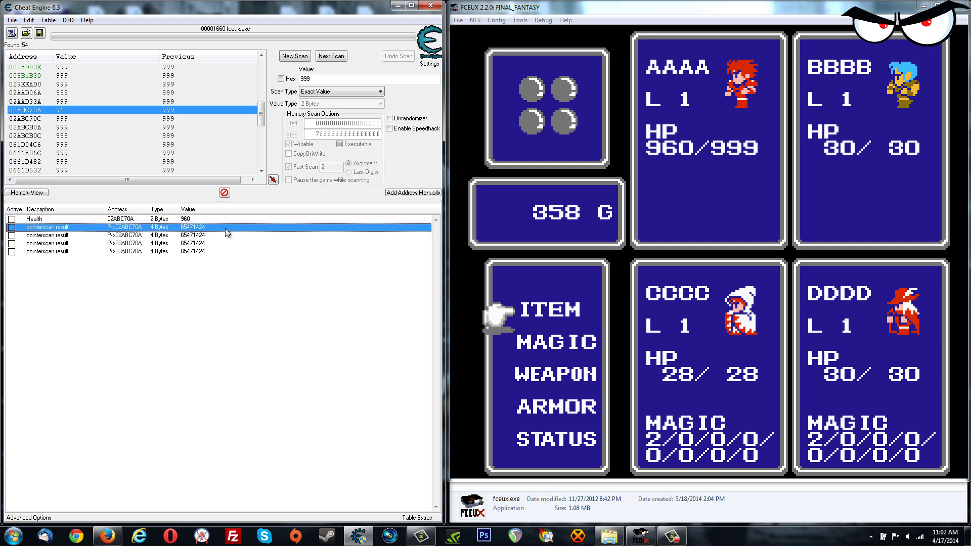
click(201, 235)
click(201, 243)
click(201, 252)
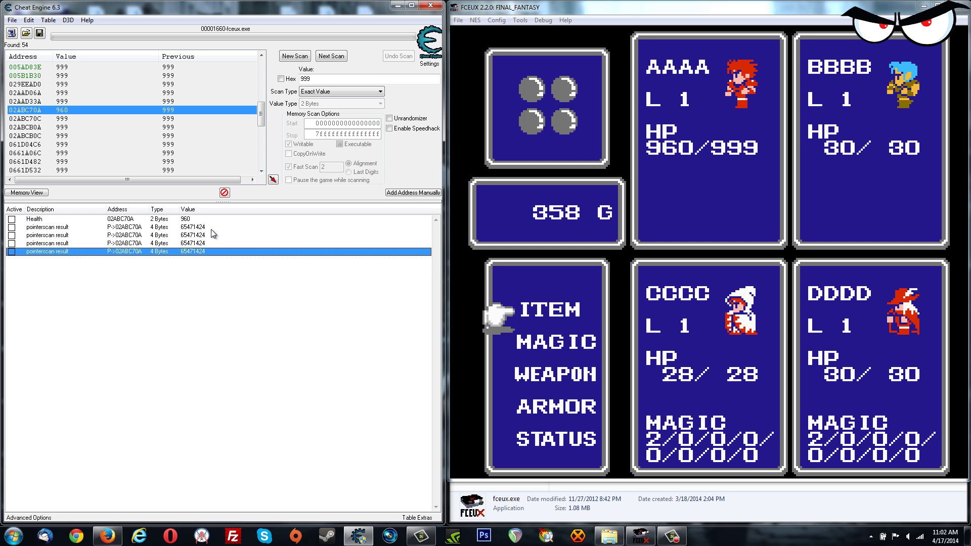
click(166, 228)
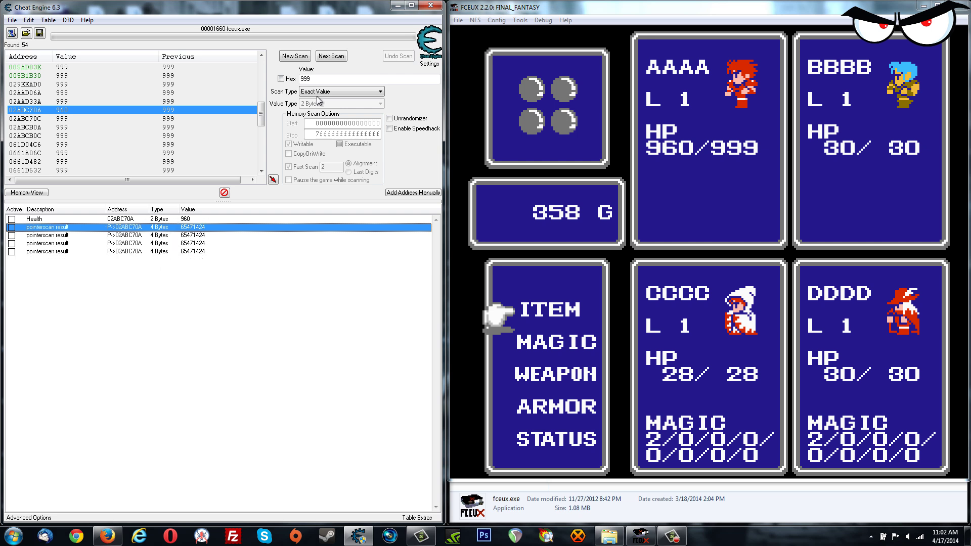
shift+click(163, 252)
right_click(163, 232)
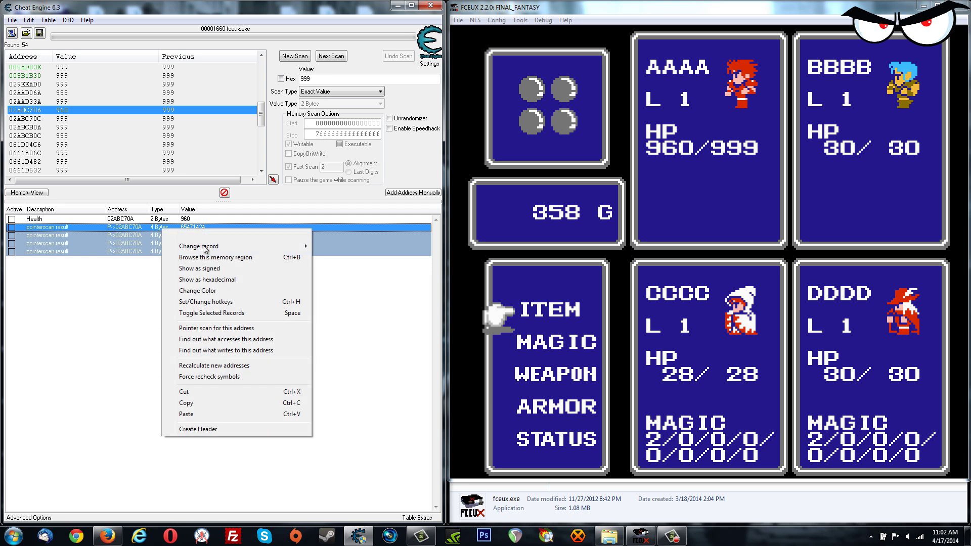
mouse_move(205, 250)
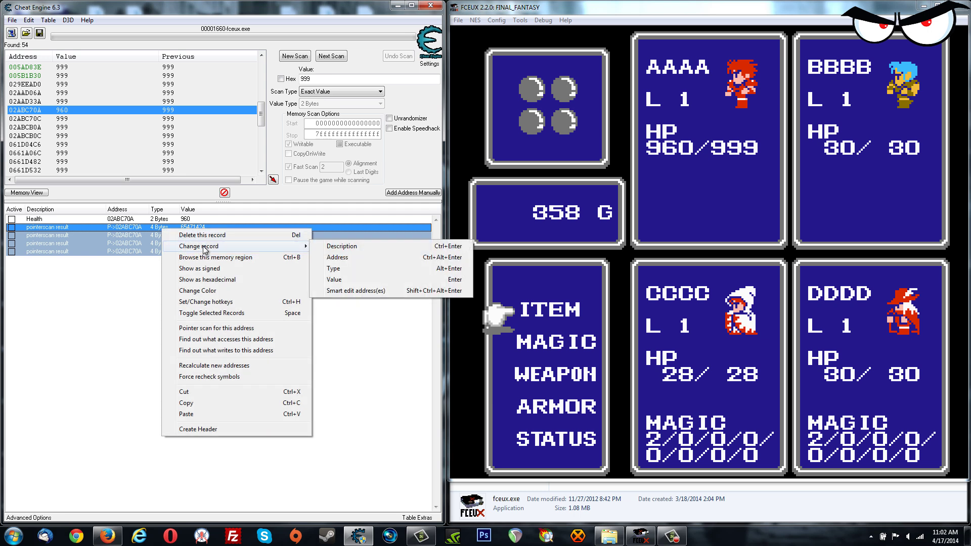
click(348, 269)
click(398, 276)
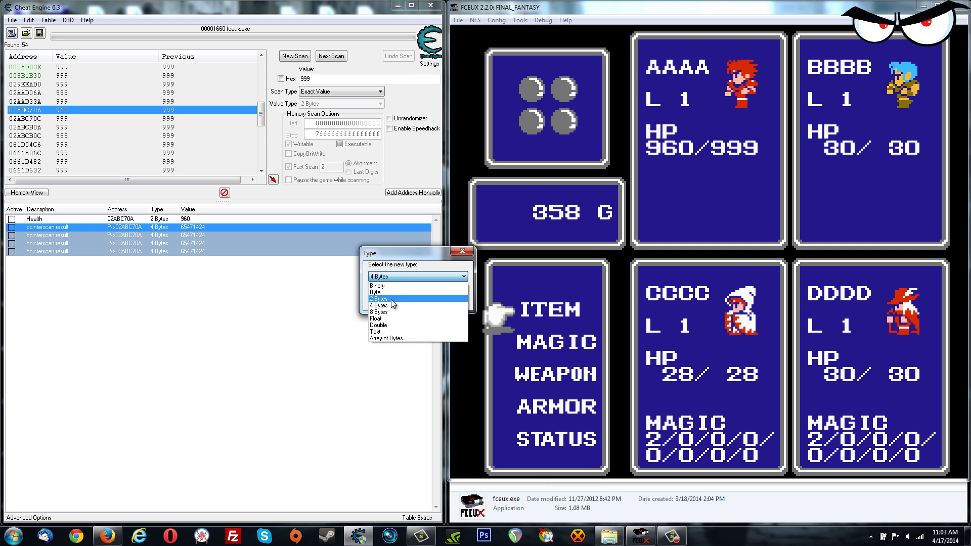
click(393, 299)
click(392, 298)
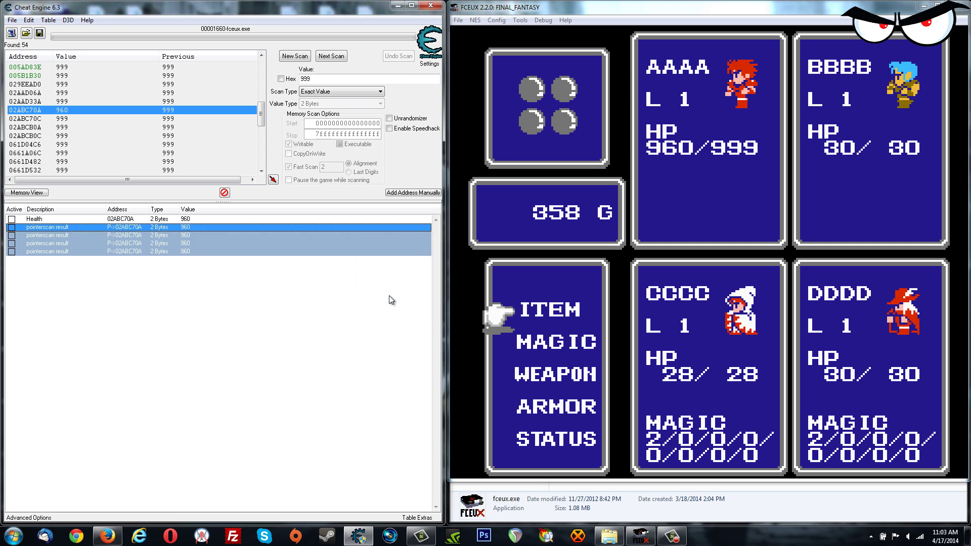
- Compare the types and values of the pointerscan result entries with those of the Health entry
click(162, 219)
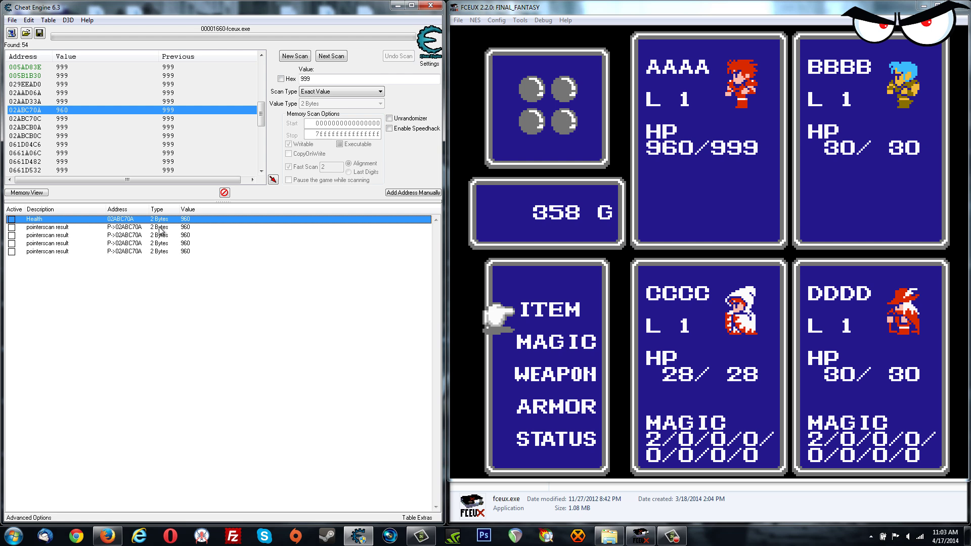
click(166, 228)
click(194, 244)
click(194, 252)
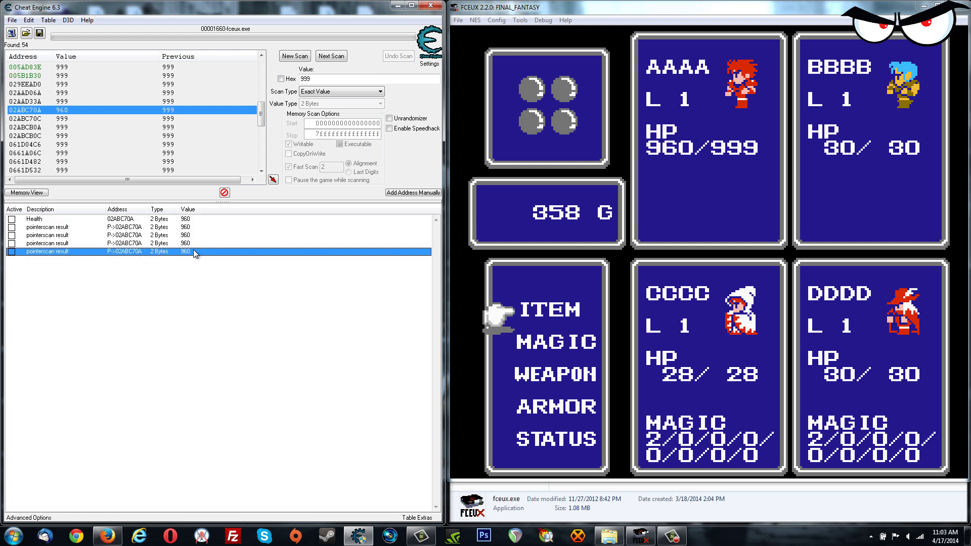
click(187, 228)
click(192, 244)
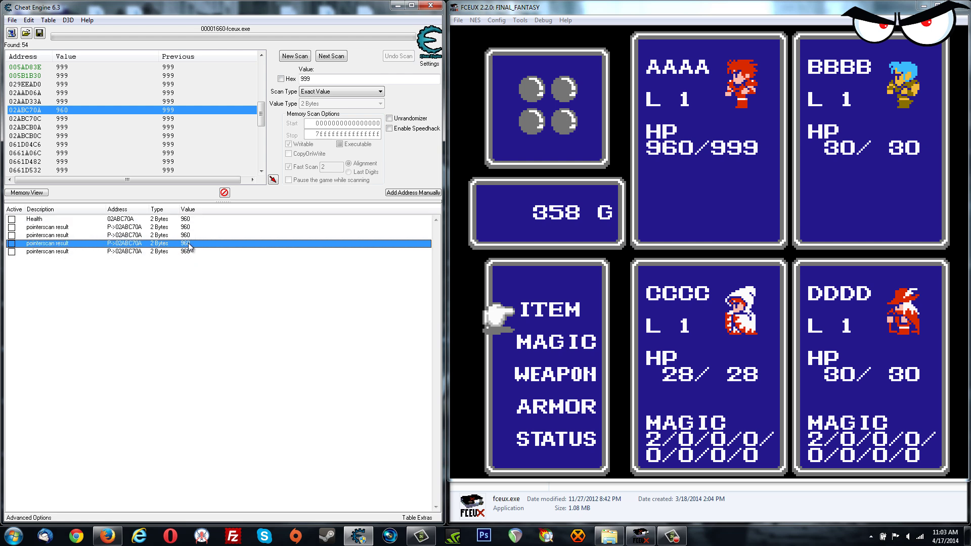
click(192, 251)
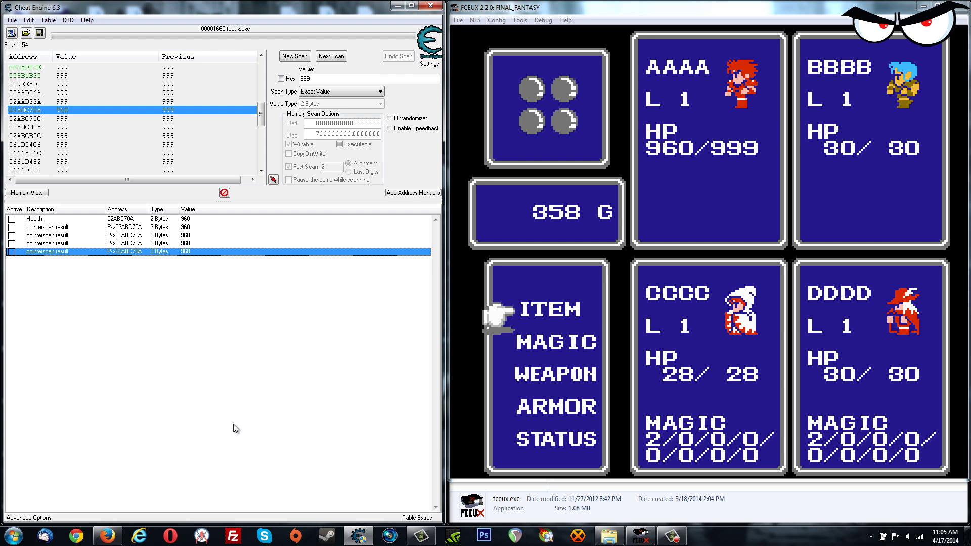
click(185, 227)
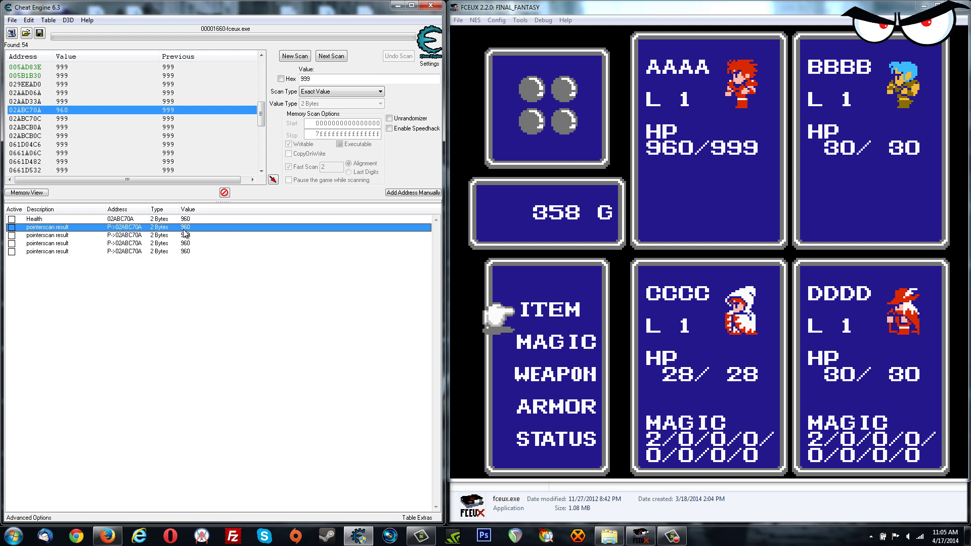
double_click(59, 232)
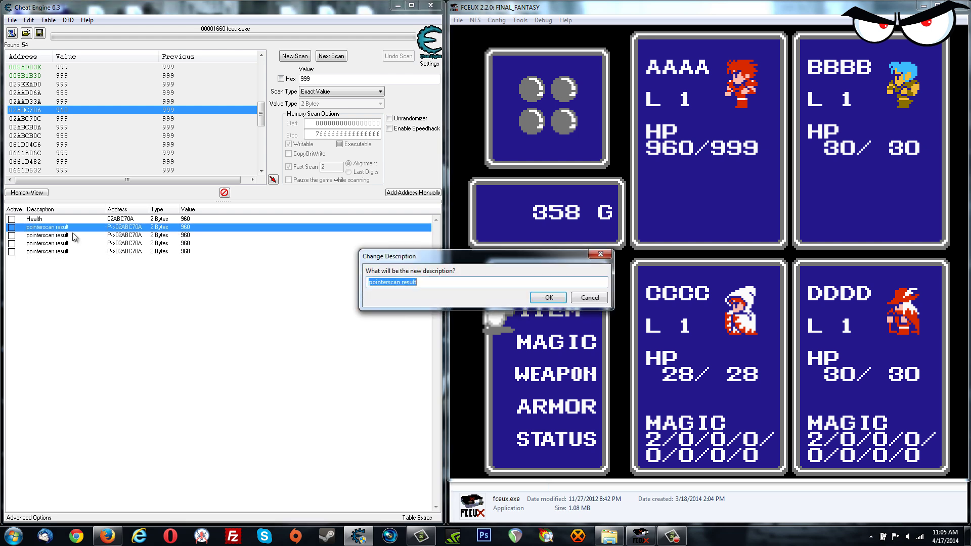
click(548, 298)
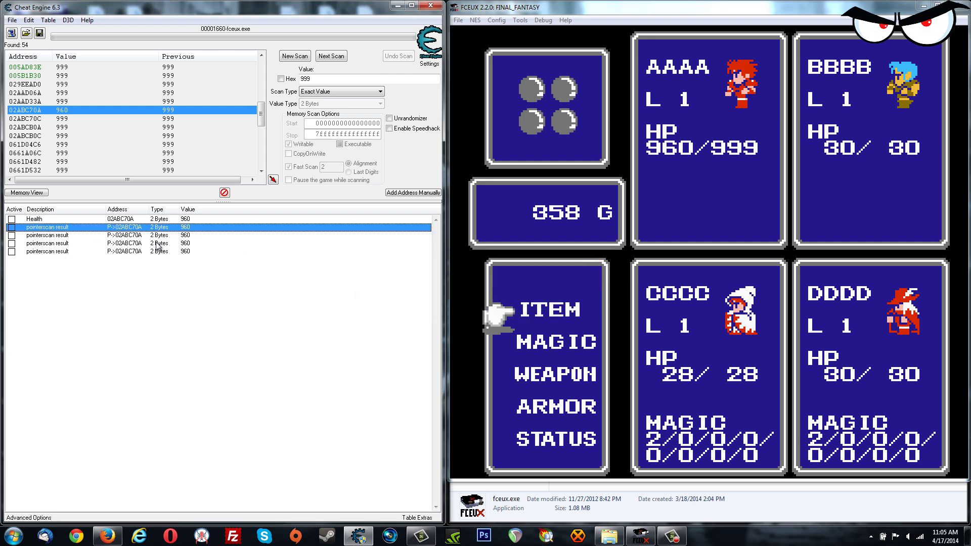
- Set the third pointerscan result's value to 998 and reopen the party menu in the game to refresh the first character's HP
double_click(185, 244)
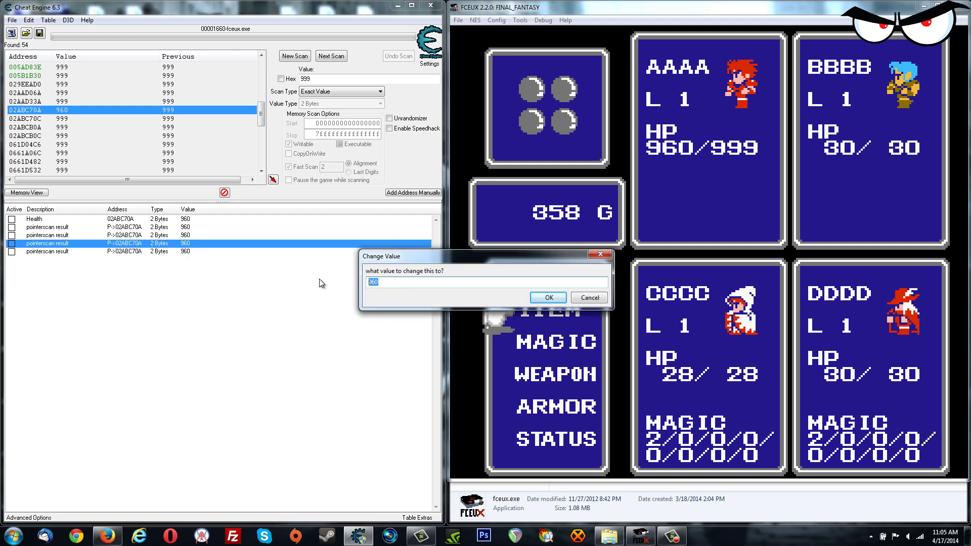
text(998)
click(548, 297)
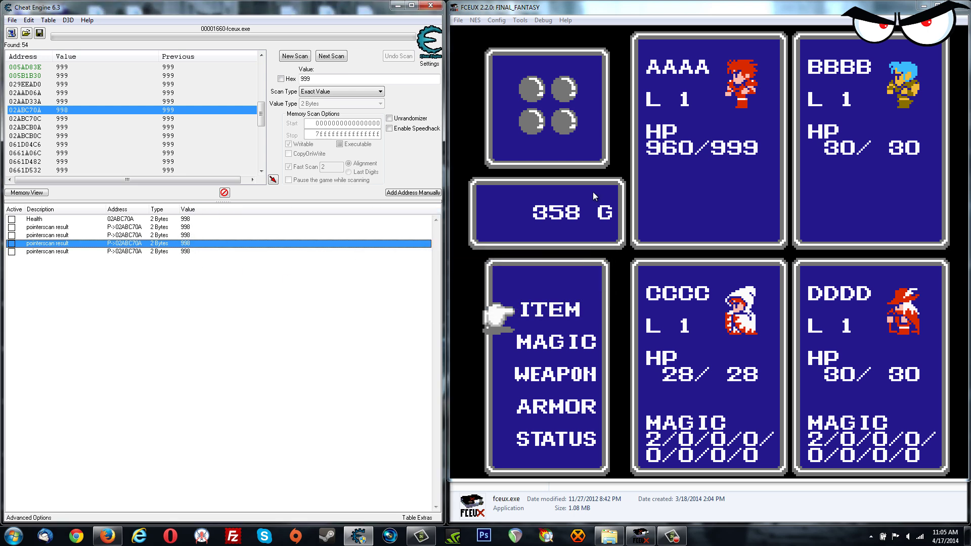
key(d)
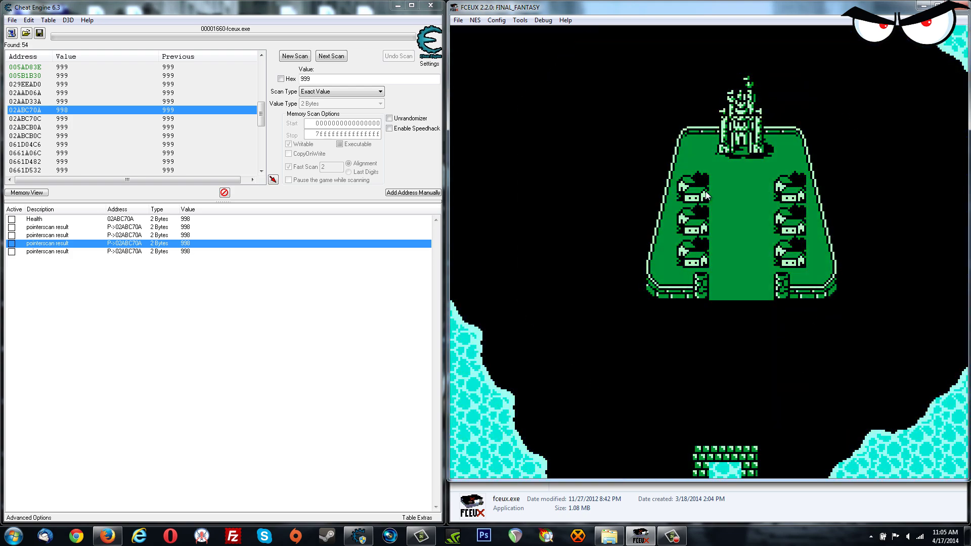
key(Return)
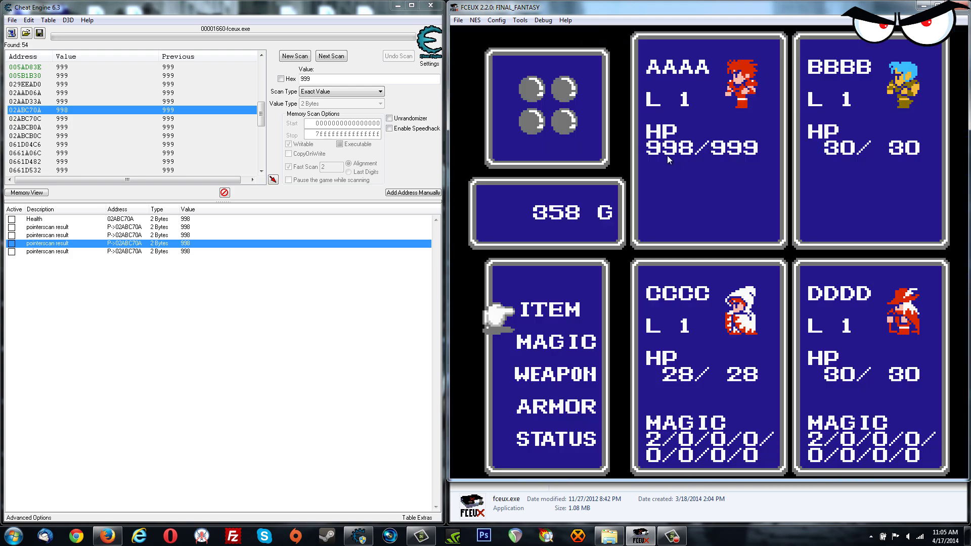
- Save the cheat table as FF.CT in the CE folder, replacing the existing file
click(12, 21)
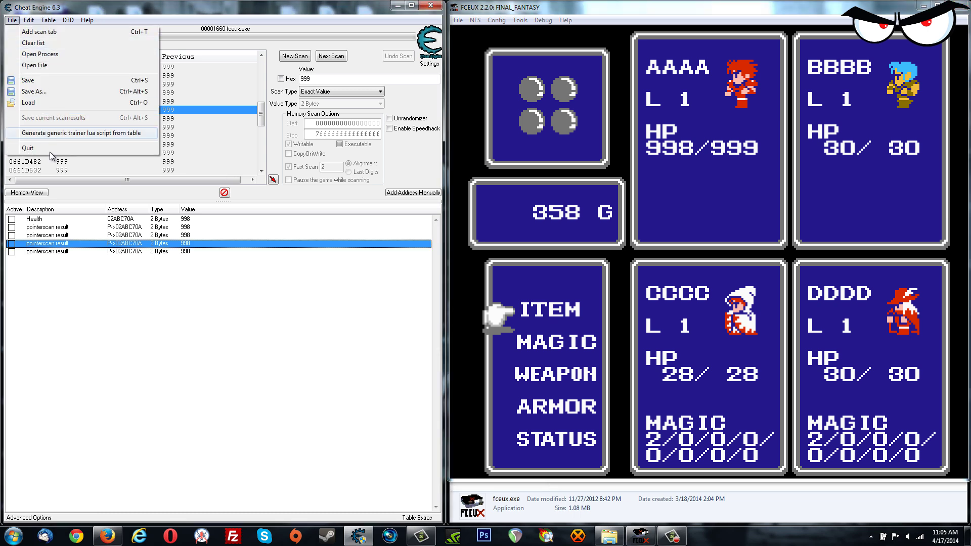
click(124, 329)
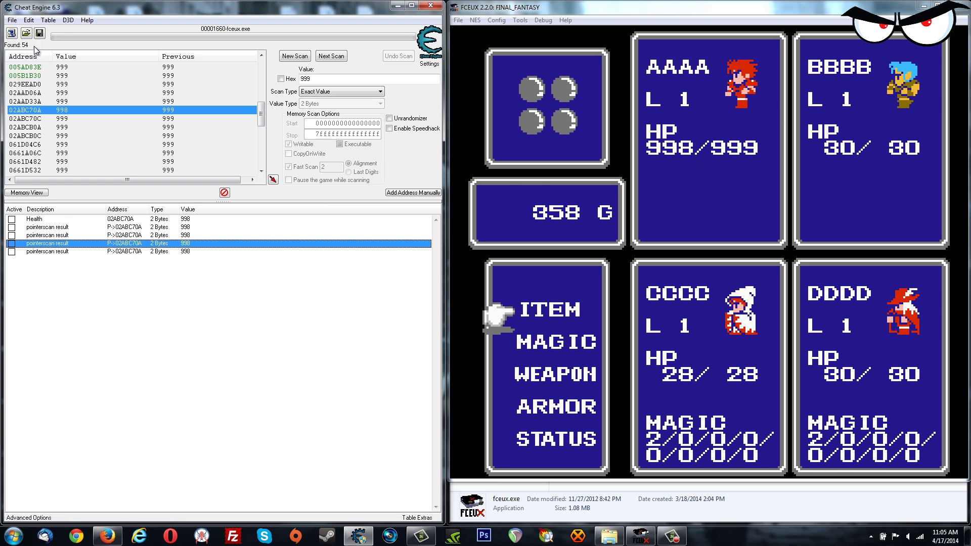
click(12, 21)
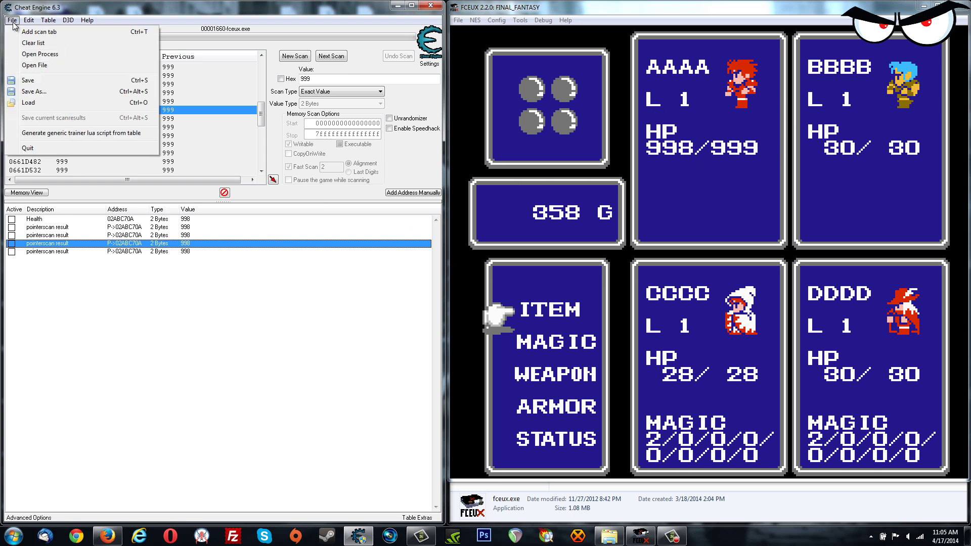
click(46, 92)
drag(152, 35, 398, 78)
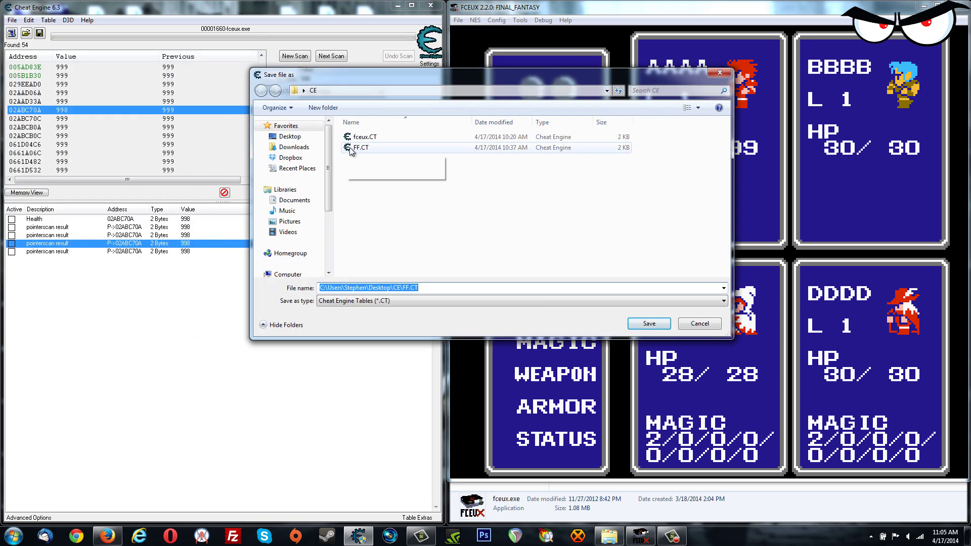
click(363, 148)
click(652, 324)
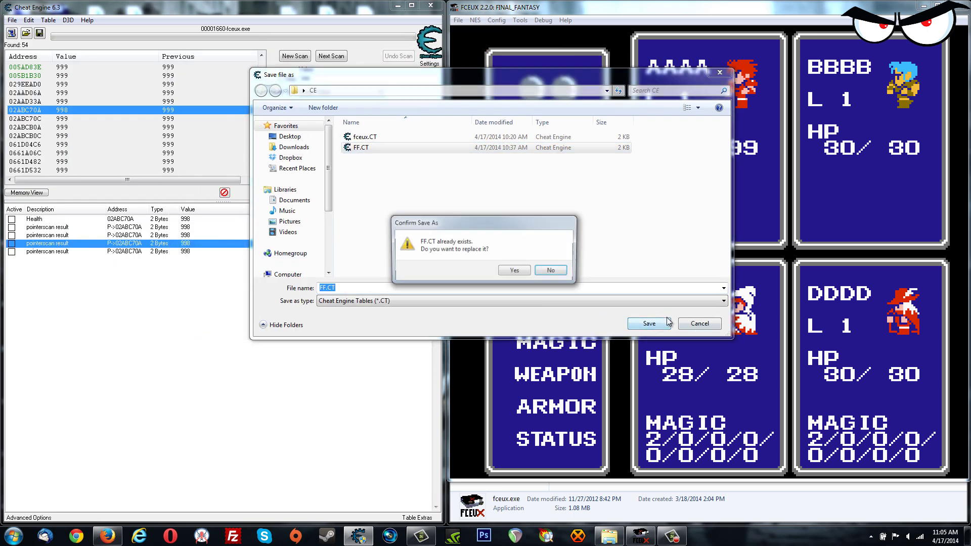
click(514, 271)
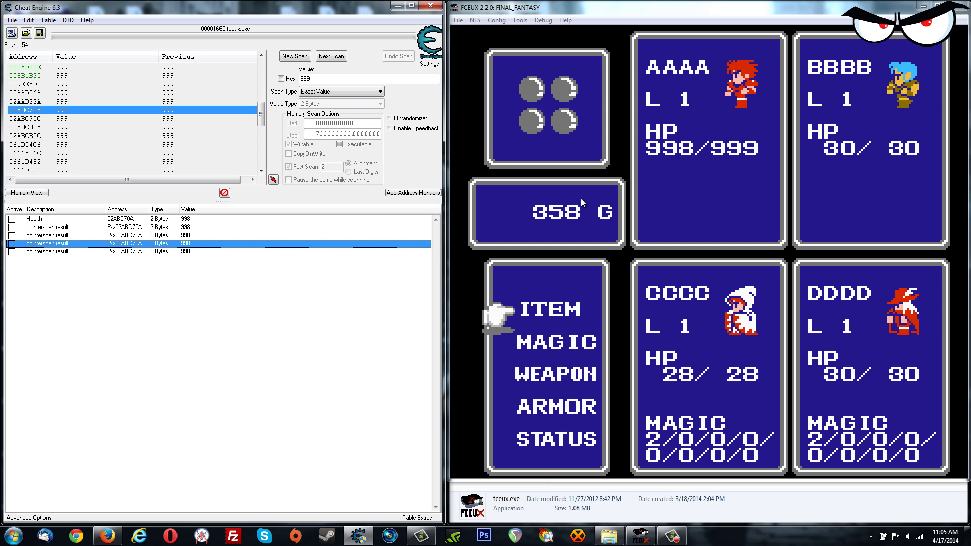
click(11, 21)
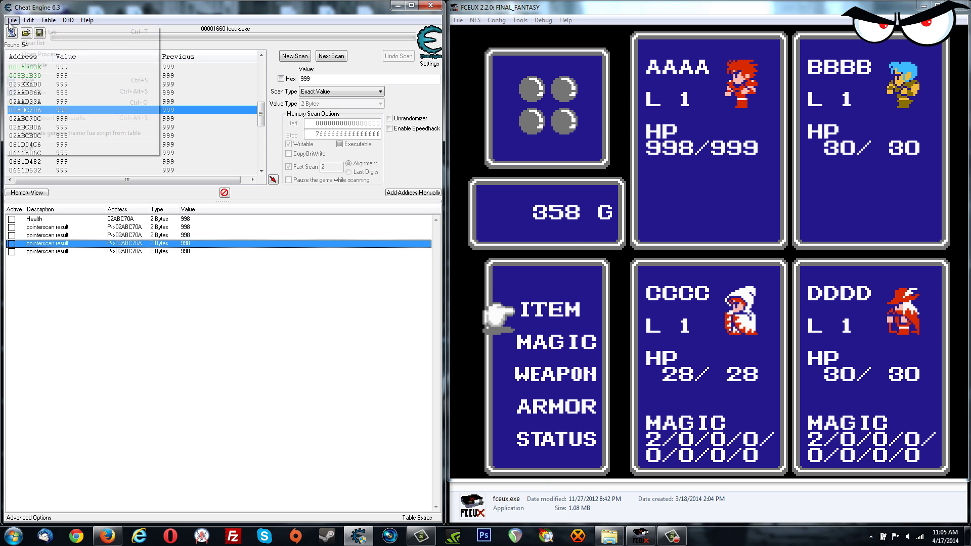
click(35, 103)
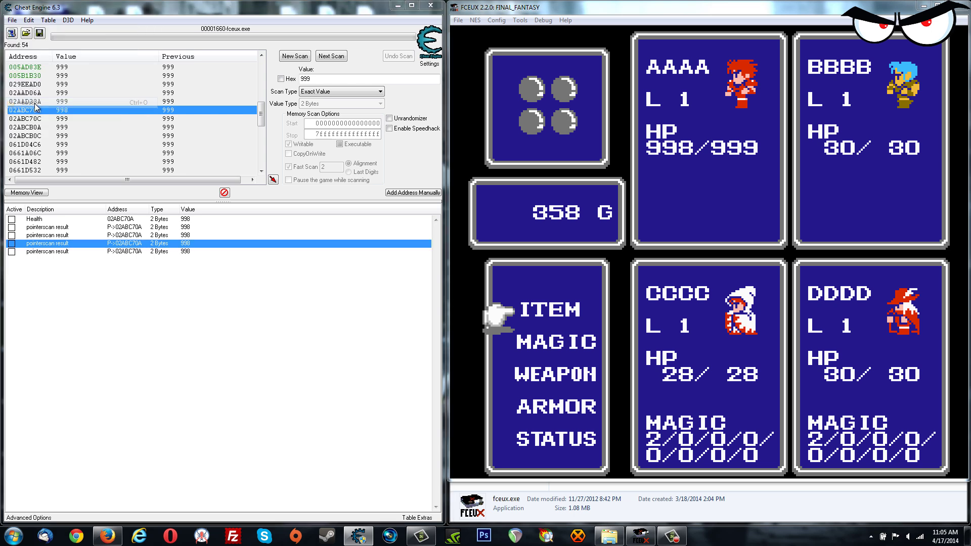
click(366, 147)
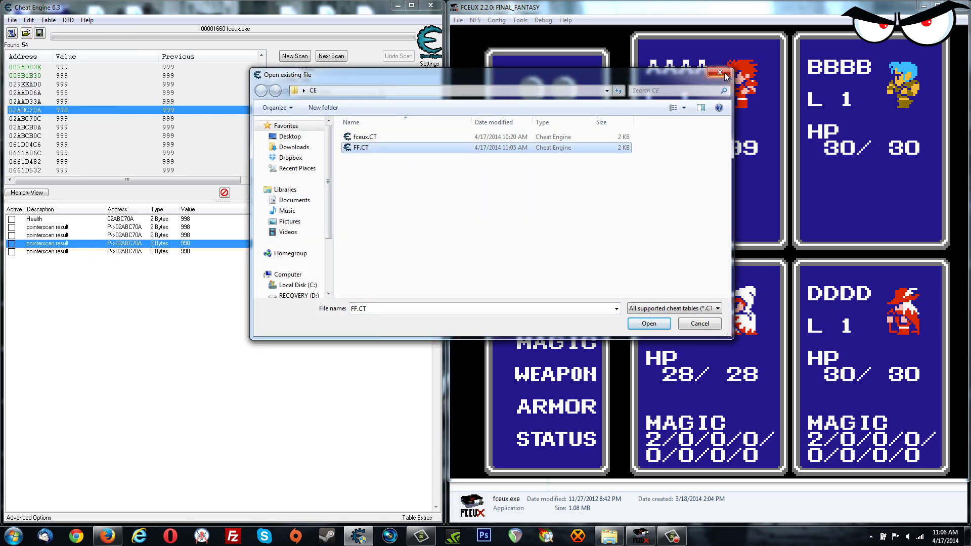
click(723, 72)
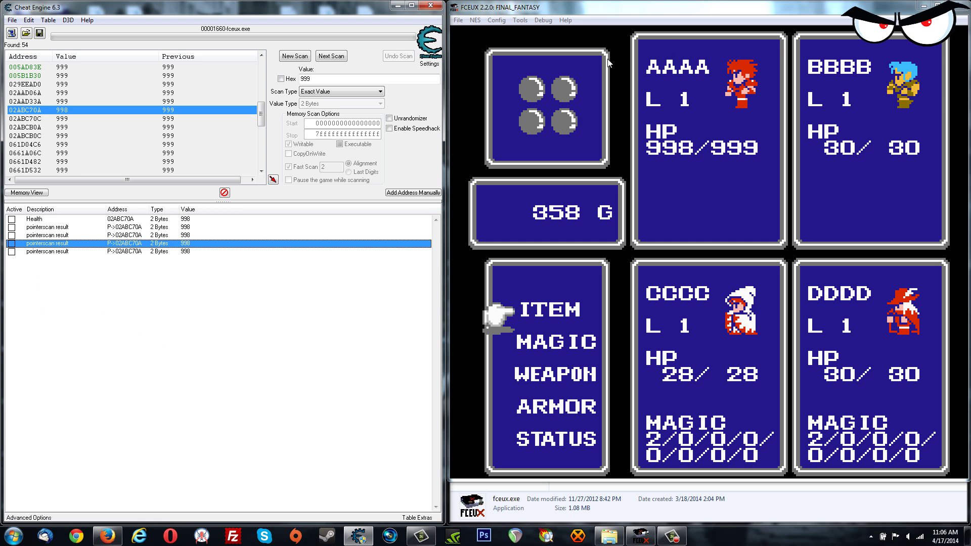
- Exit the FCEUX emulator and check the values of the pointerscan result entries in the address list
click(459, 22)
click(479, 141)
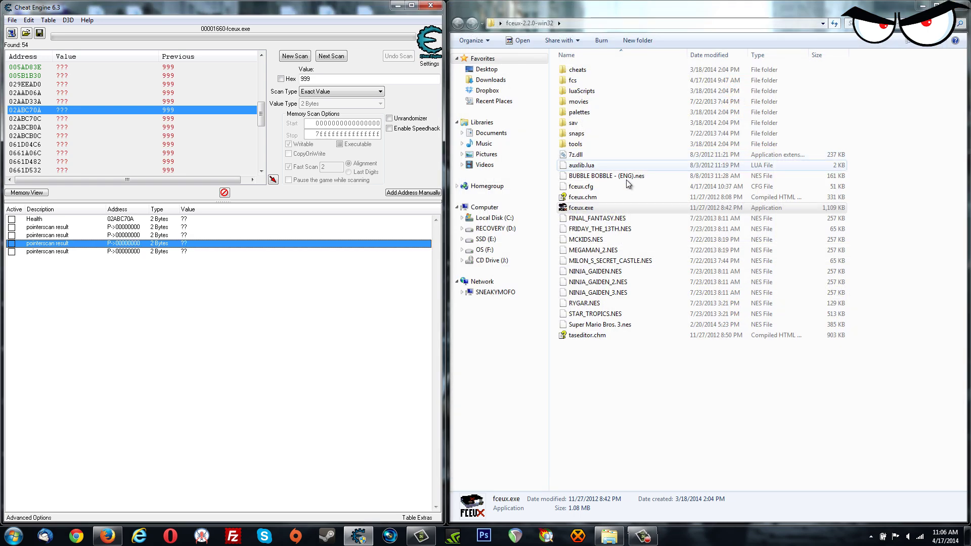
click(186, 228)
click(187, 243)
click(187, 252)
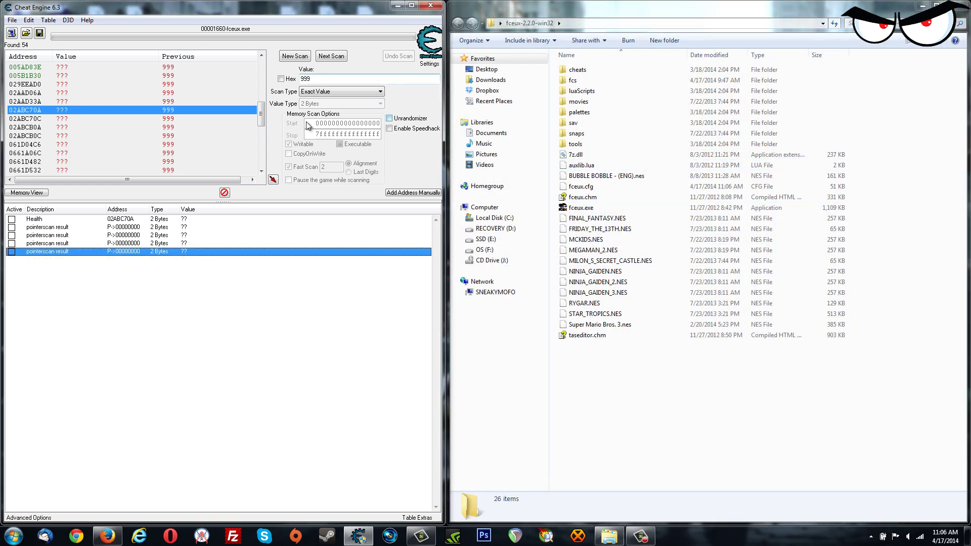
- Launch fceux.exe again, open FINAL_FANTASY.NES and continue the saved game
click(665, 428)
double_click(585, 207)
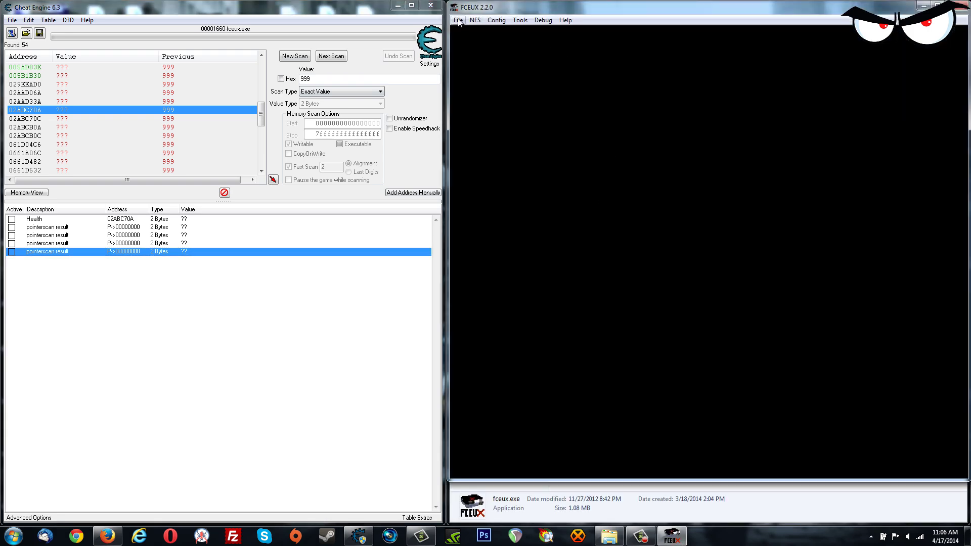
click(459, 20)
click(468, 32)
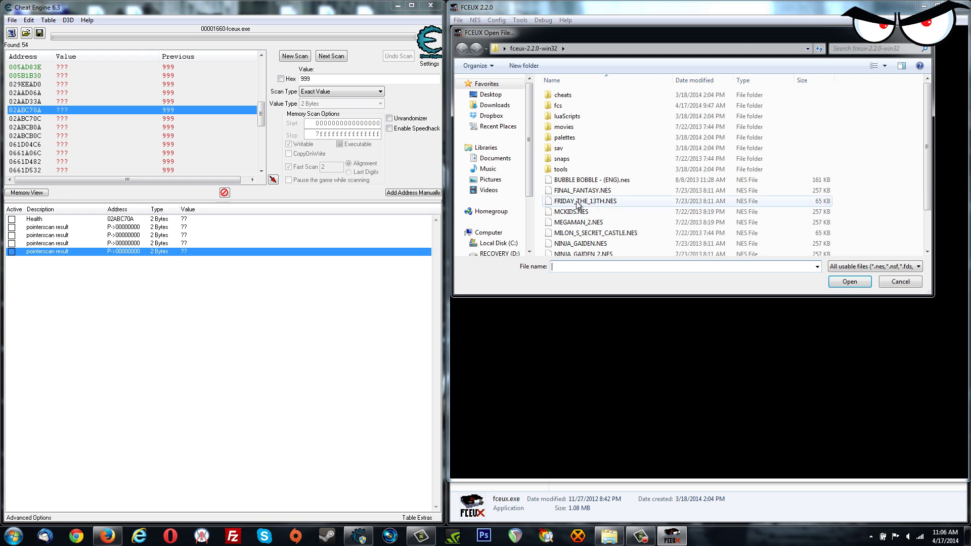
double_click(586, 190)
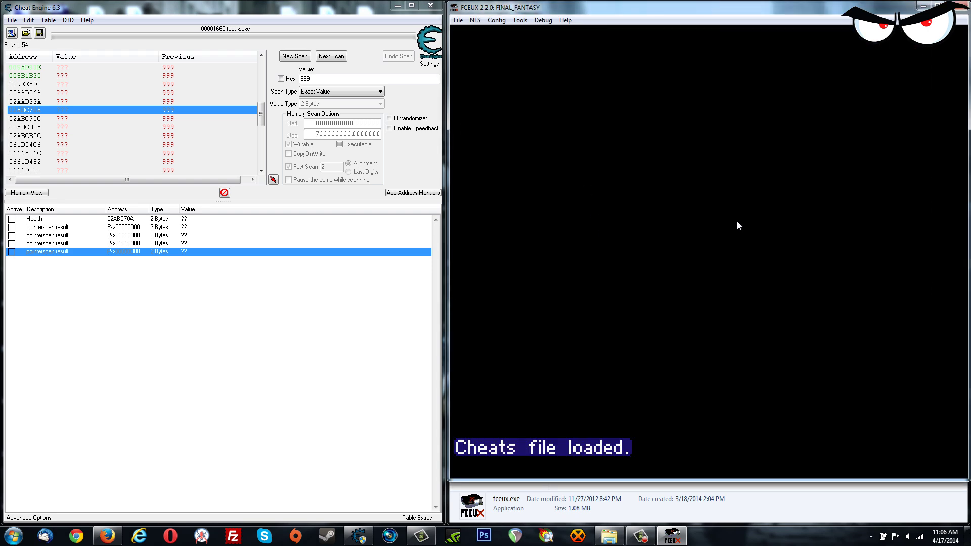
key(Return)
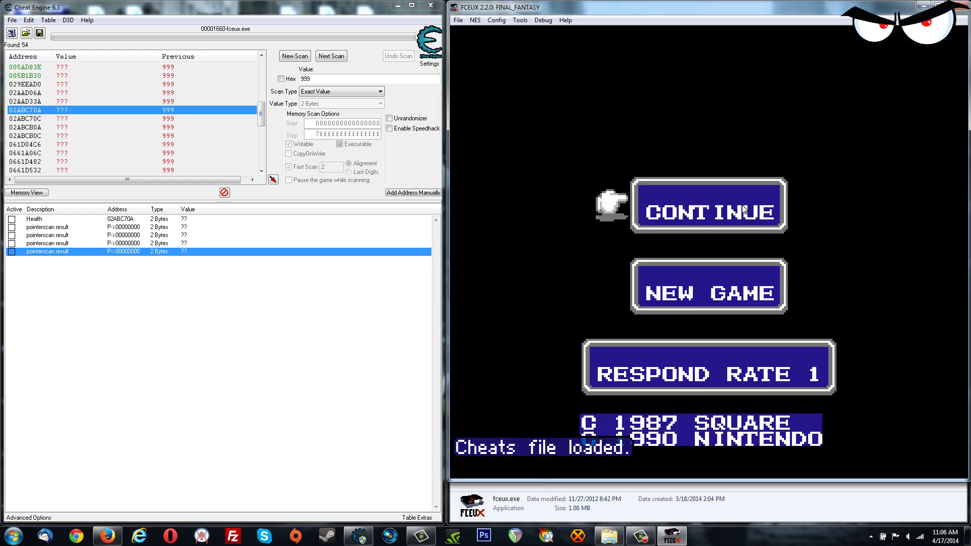
key(Return)
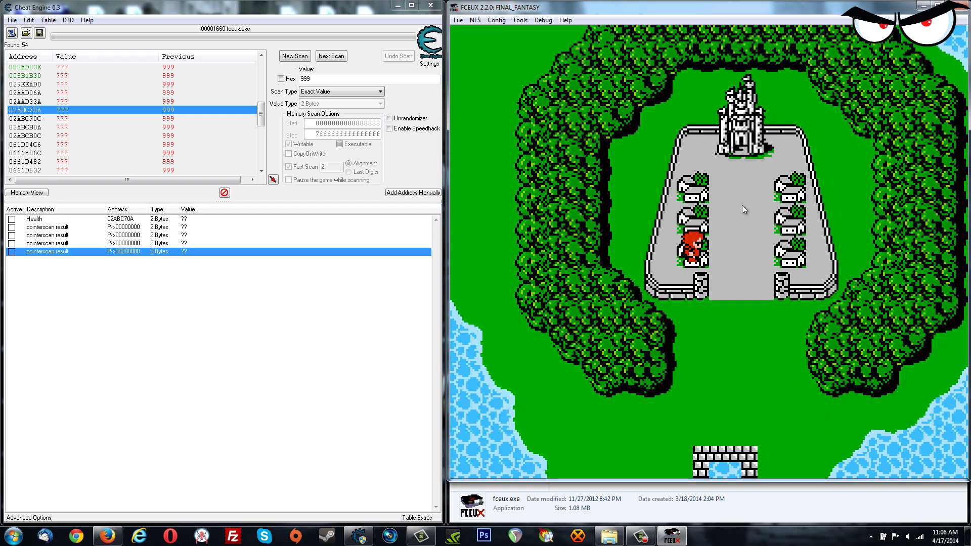
- Attach Cheat Engine to the new fceux.exe process, keeping the current address list, and check the pointerscan result values
click(11, 33)
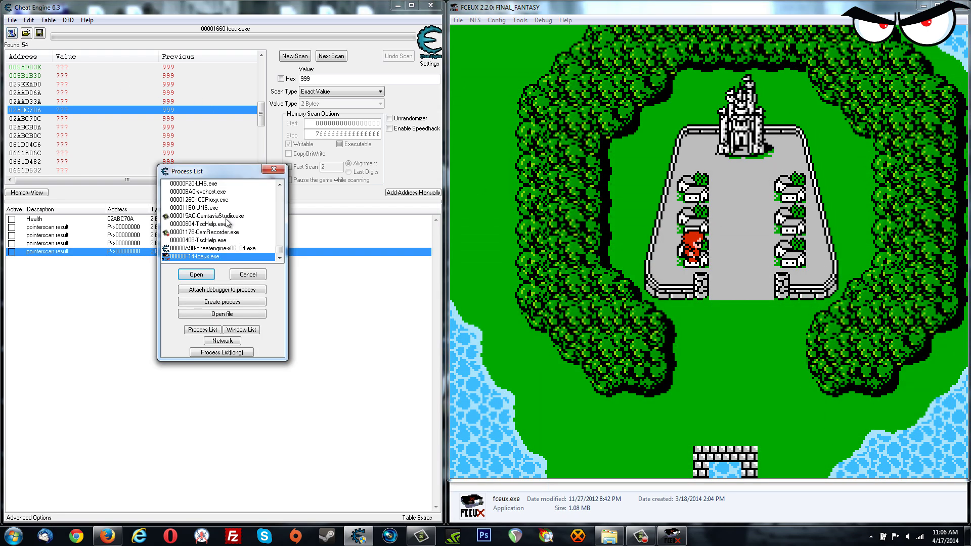
double_click(205, 257)
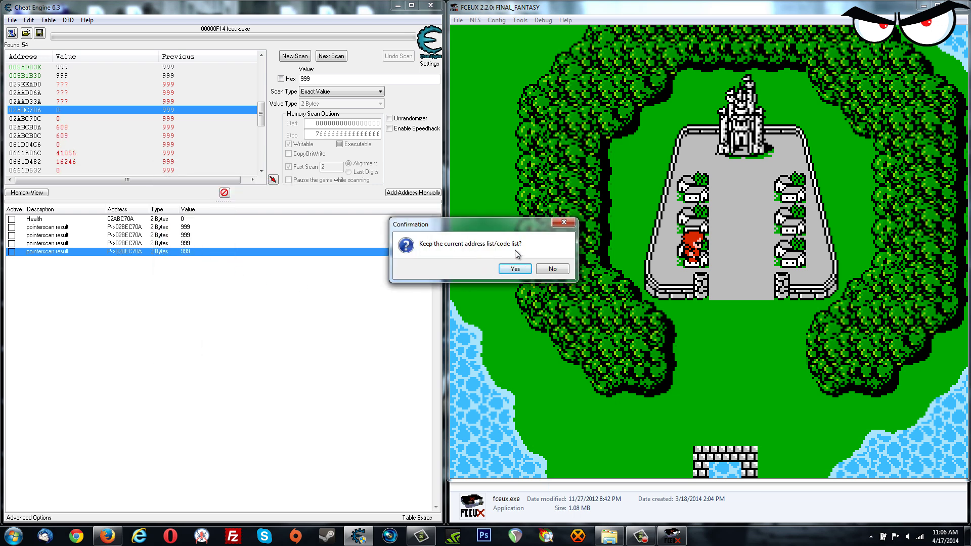
click(515, 268)
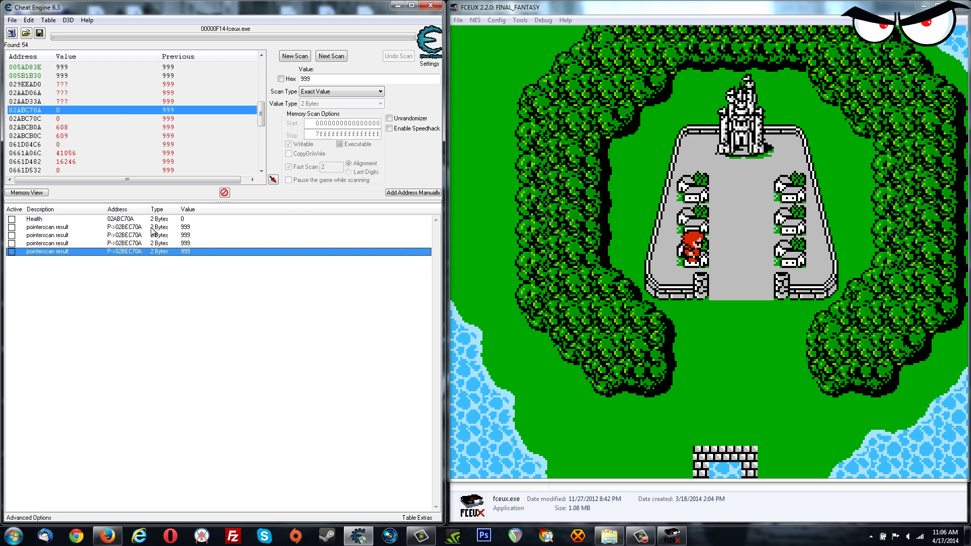
click(13, 21)
drag(192, 227, 190, 250)
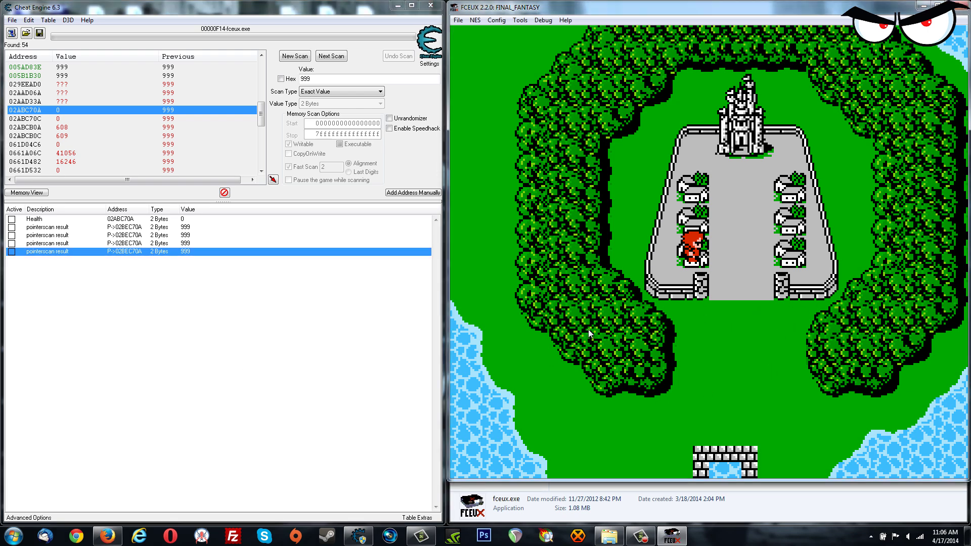
- Open the game's party menu, set the third pointerscan result's value to 992 and reopen the menu to refresh the first character's HP
key(Return)
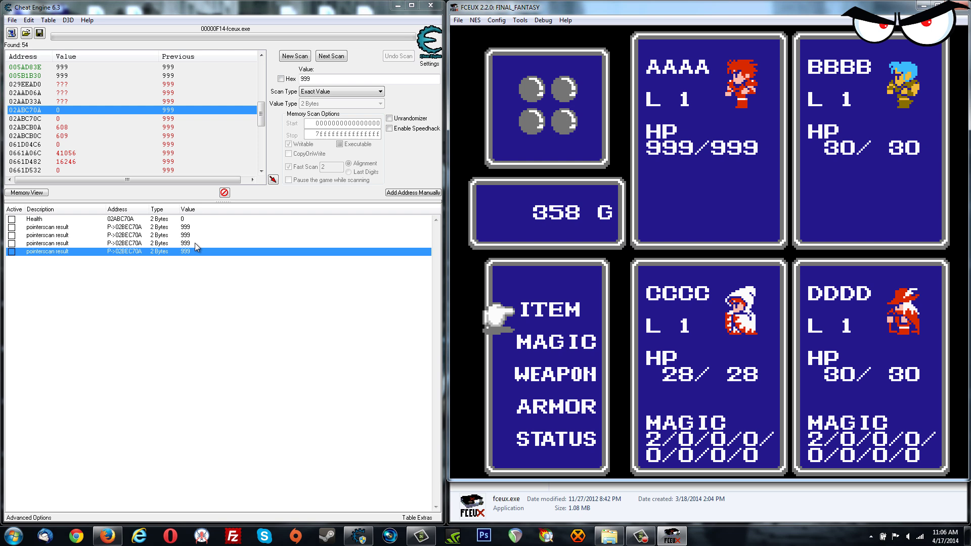
double_click(196, 243)
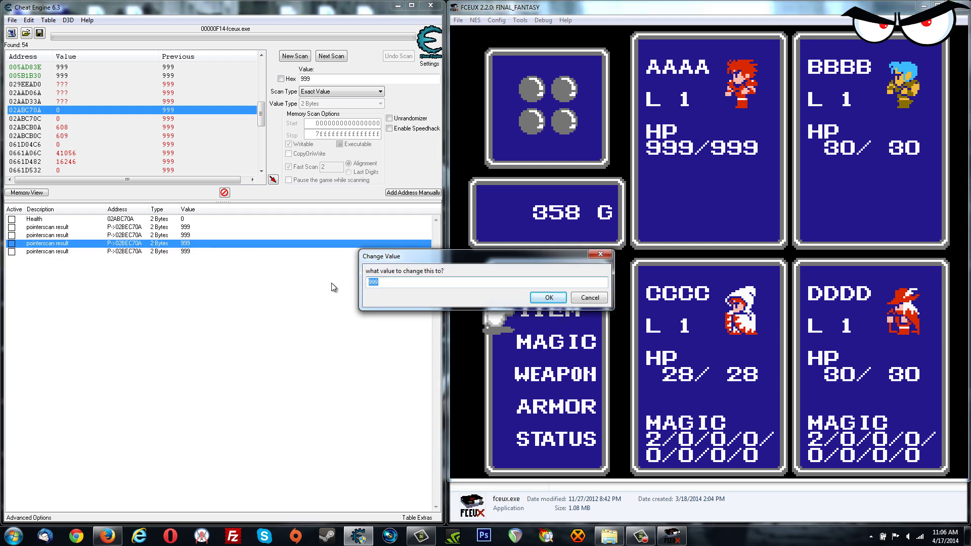
text(992)
click(548, 298)
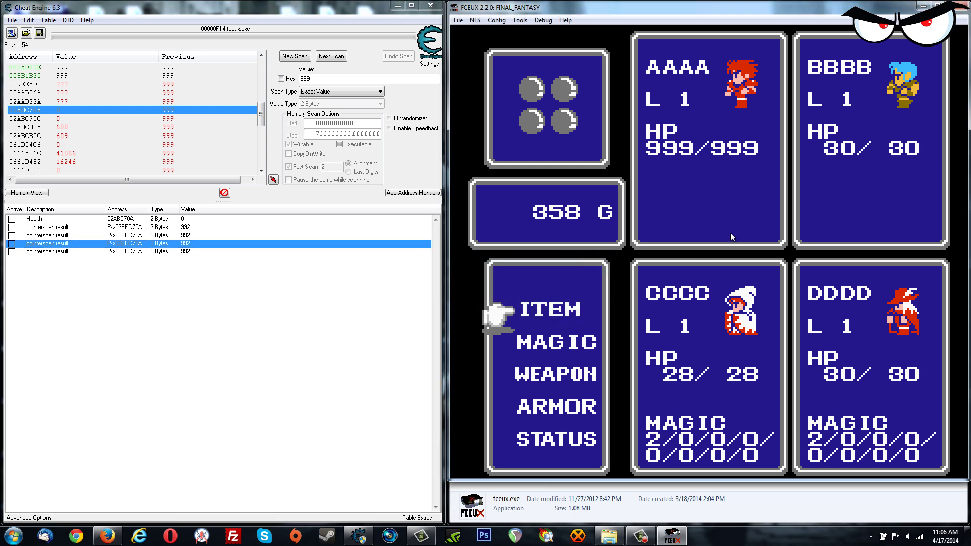
key(f)
key(d)
- Compare the addresses that the pointerscan result entries resolve to
click(130, 226)
click(131, 235)
click(130, 252)
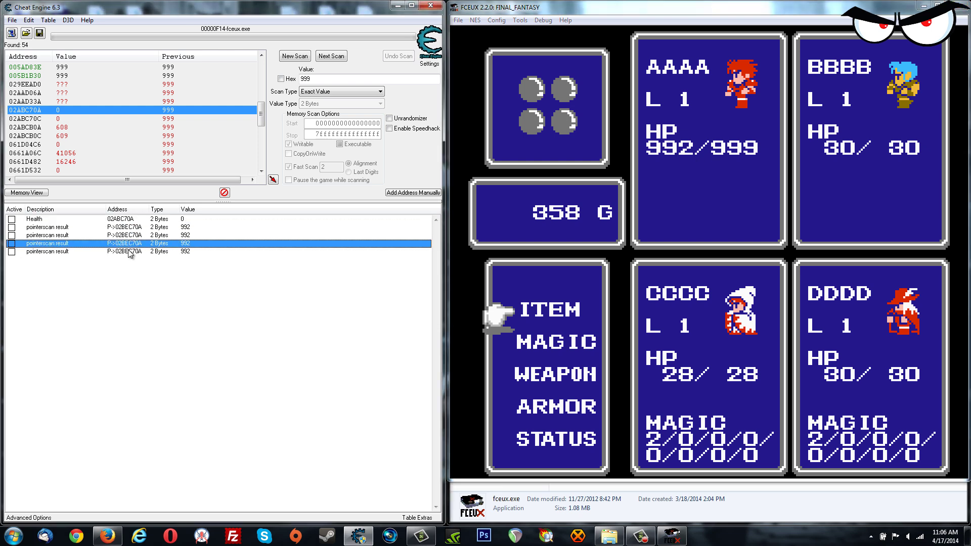
- Browse the memory region of the first pointerscan result and move the Memory Viewer clear of the characters' HP in the game
click(60, 228)
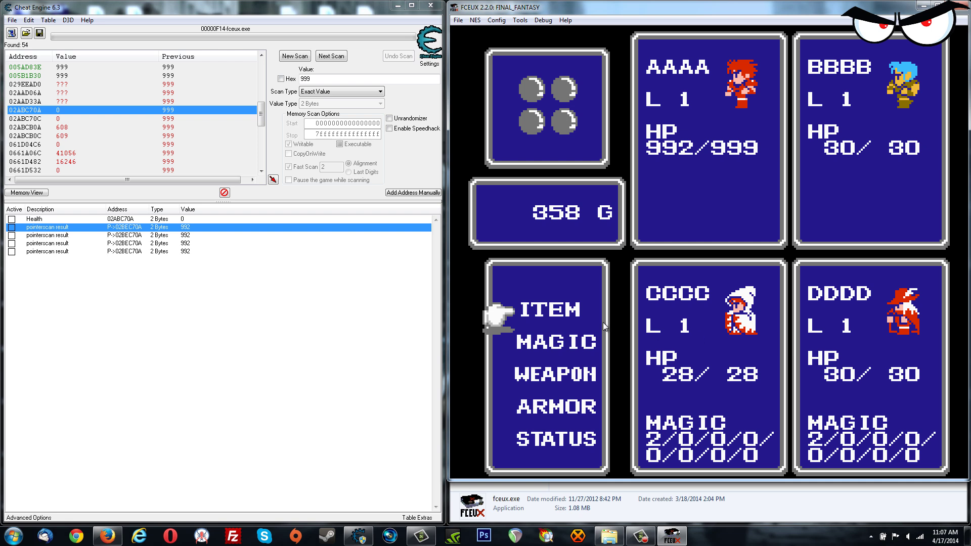
mouse_move(262, 117)
mouse_down()
mouse_move(261, 127)
mouse_move(262, 115)
mouse_up()
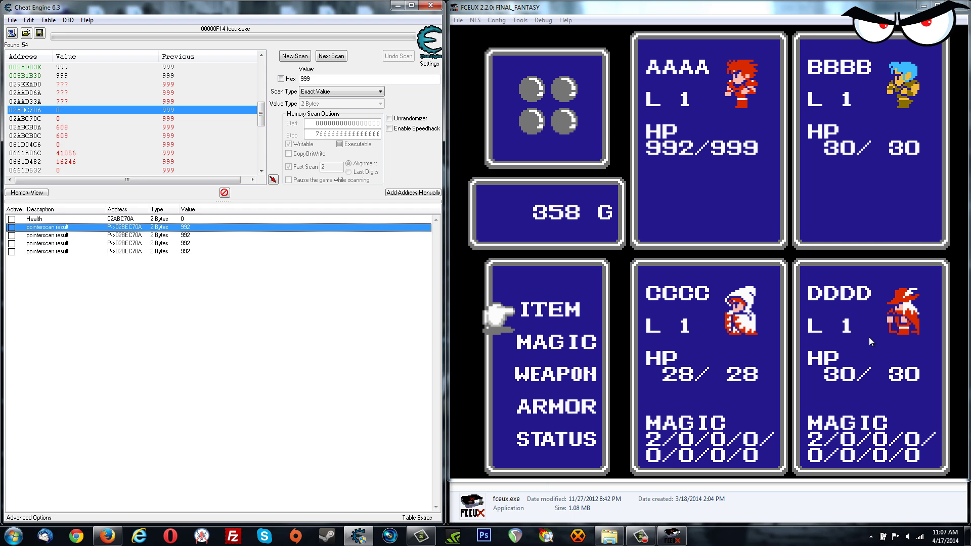
right_click(187, 228)
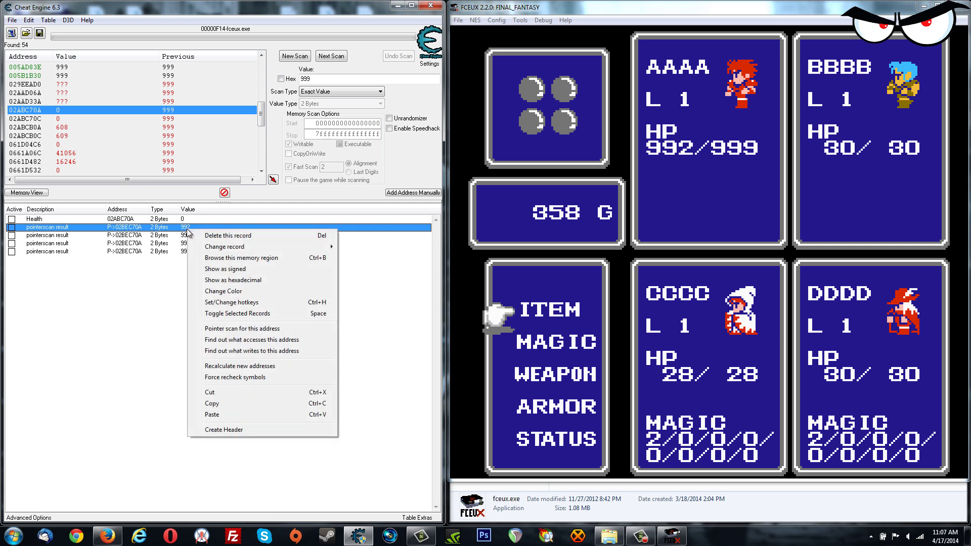
click(228, 254)
drag(394, 172, 519, 78)
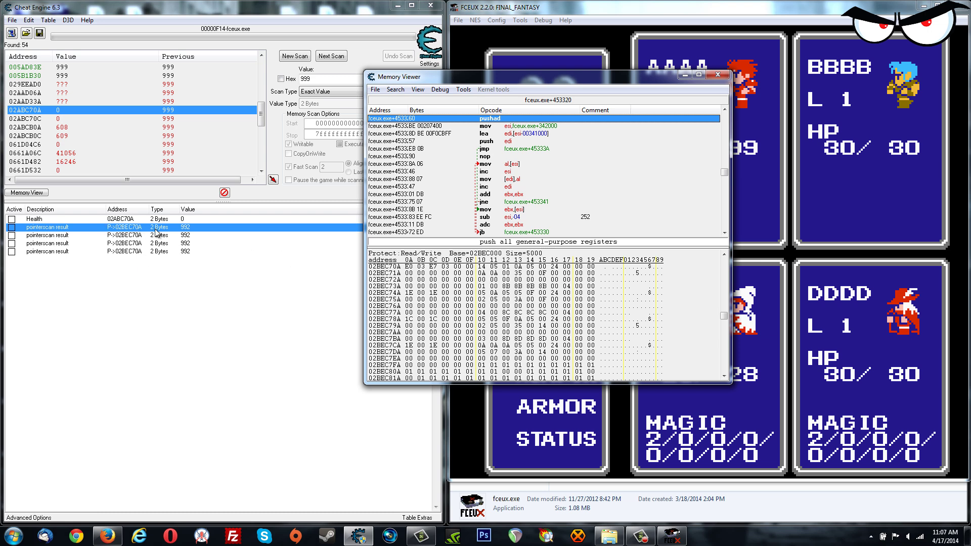
click(421, 268)
click(724, 254)
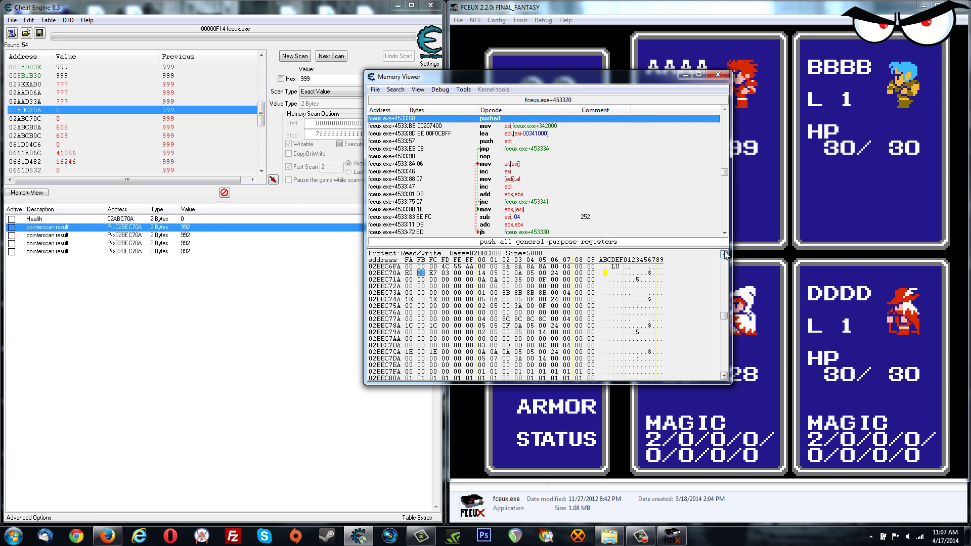
drag(648, 79, 543, 51)
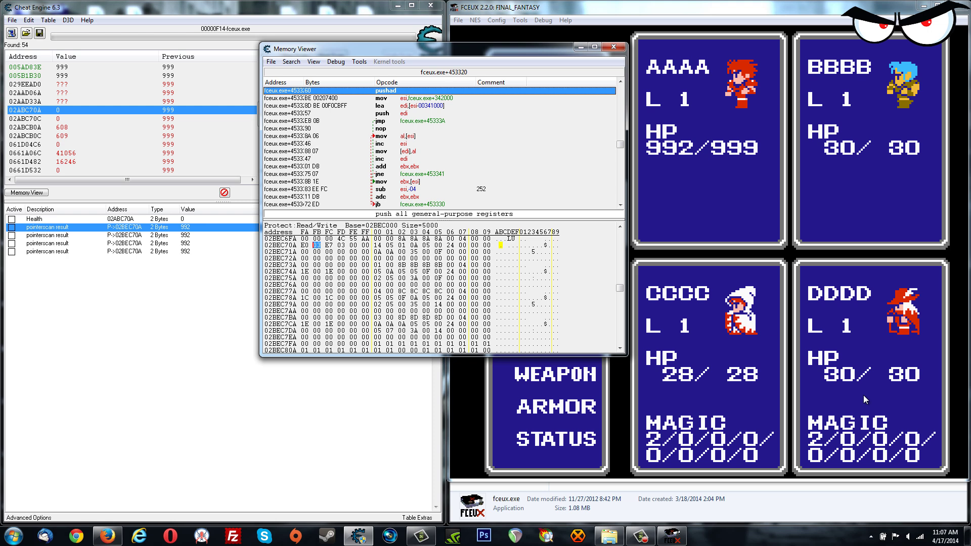
- Examine the four repeated name bytes of each character in the hex dump to locate the characters' data blocks
click(414, 239)
click(425, 239)
click(438, 239)
click(402, 264)
click(414, 265)
click(426, 265)
click(438, 265)
click(402, 292)
click(414, 291)
click(426, 291)
click(439, 292)
click(426, 317)
click(438, 317)
click(450, 317)
- Set the second character's current HP byte at 02BEC74A to FF and reopen the party menu in the game
key(Left)
click(305, 245)
click(317, 247)
click(304, 271)
text(FF)
click(816, 198)
key(d)
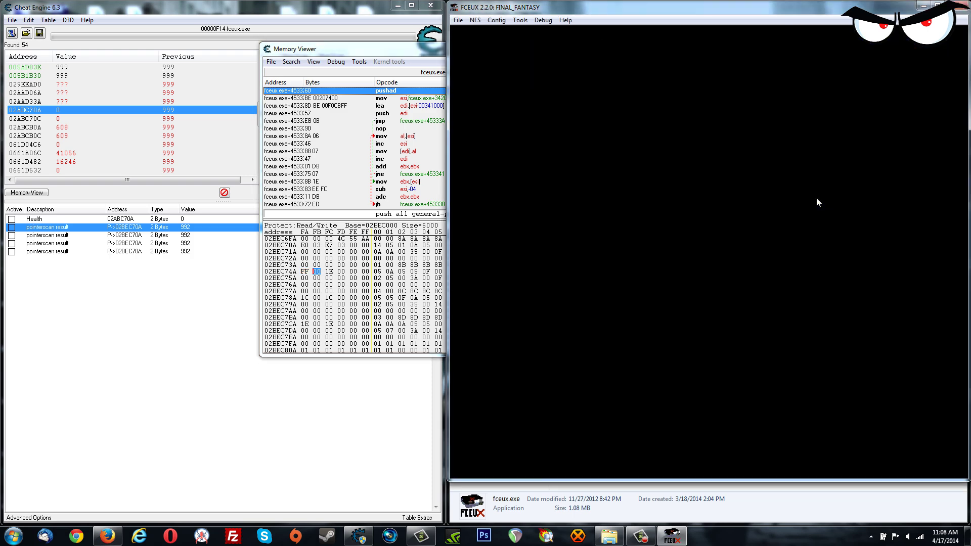
key(Return)
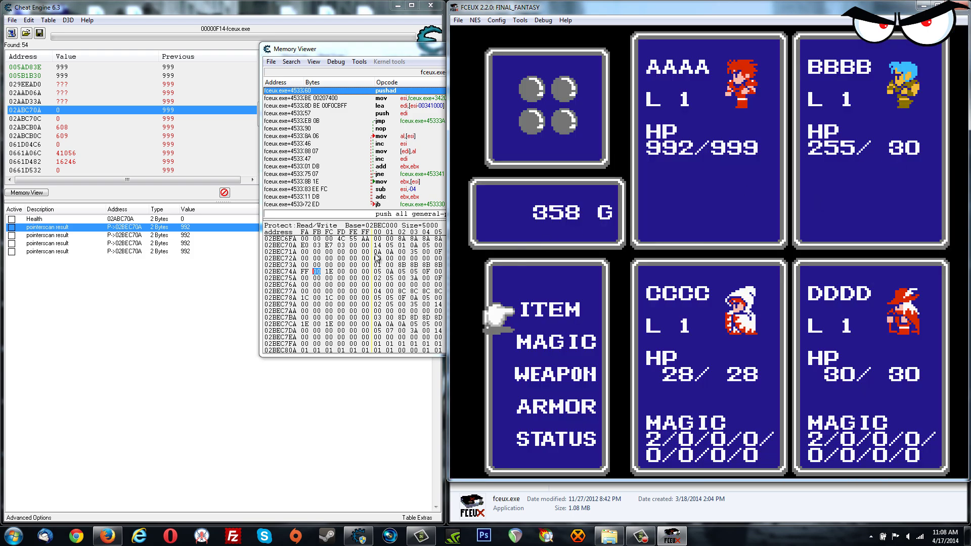
- Set the second character's maximum HP byte at 02BEC74C to FF and reopen the party menu in the game
click(329, 272)
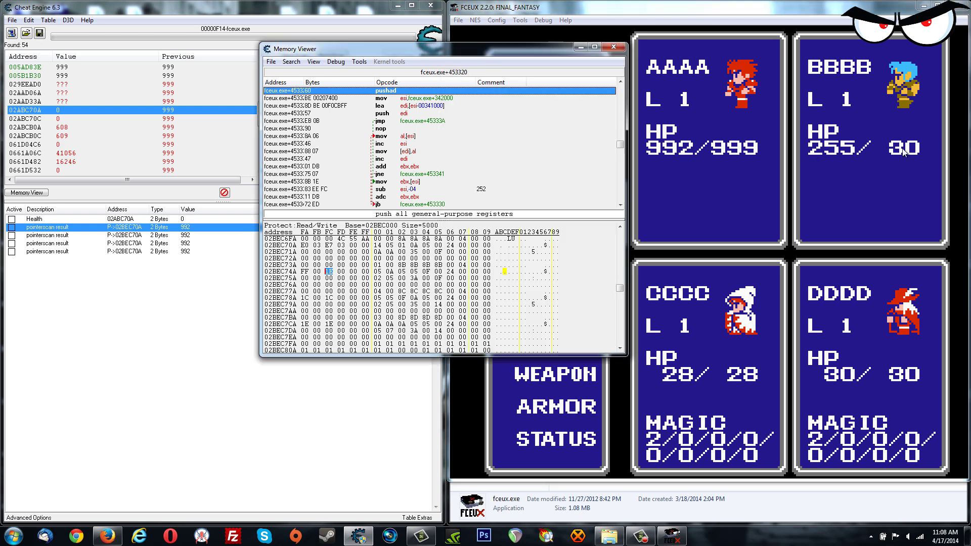
click(304, 246)
click(317, 246)
click(330, 246)
click(317, 246)
click(341, 246)
click(330, 273)
text(FF)
click(918, 175)
key(d)
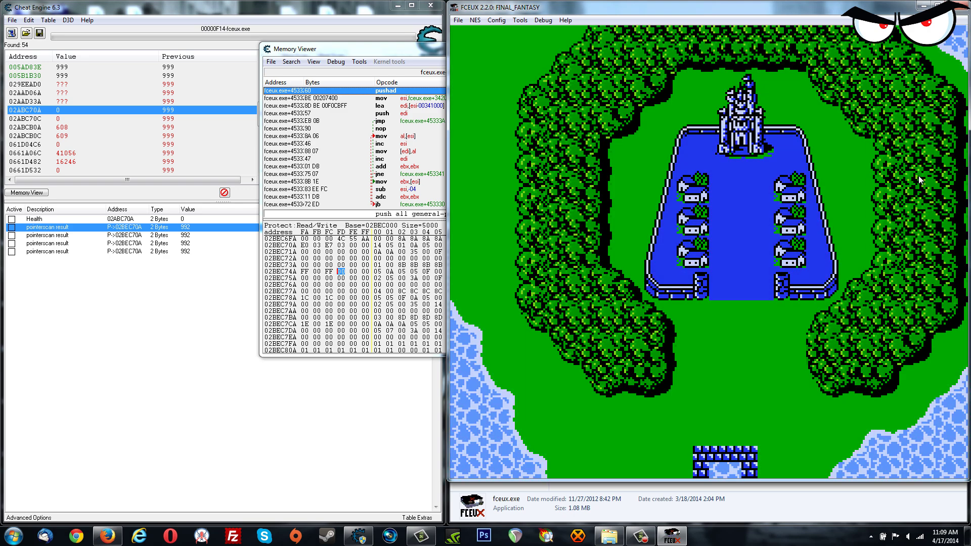
key(Return)
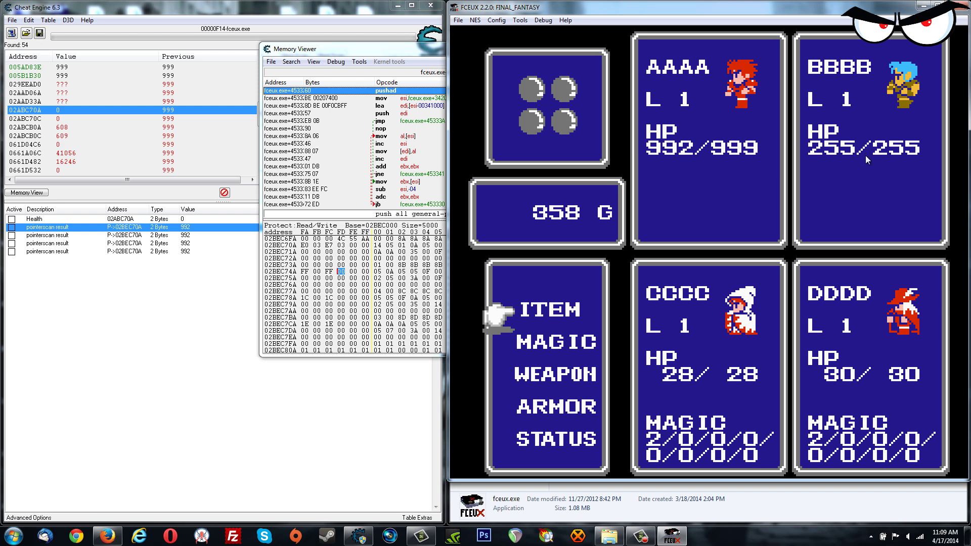
click(375, 49)
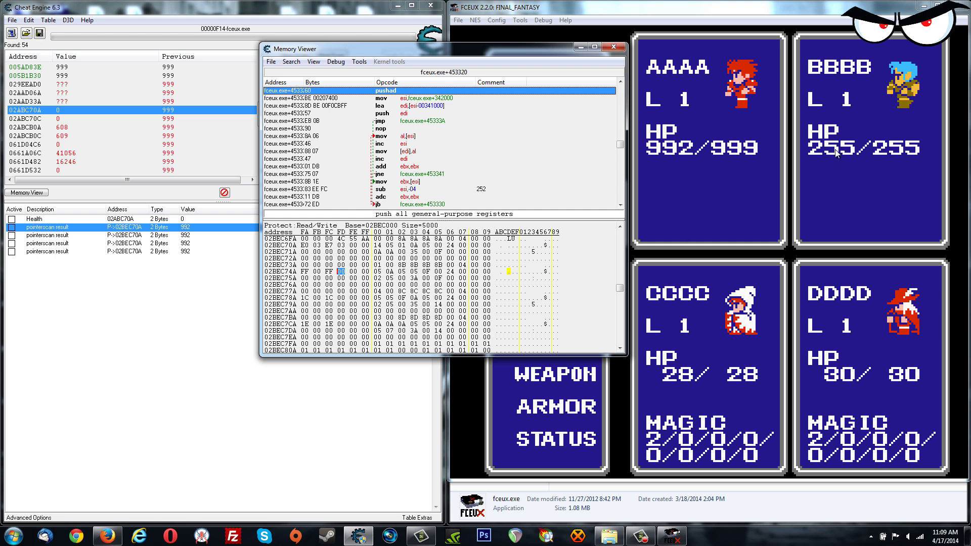
click(329, 271)
right_click(329, 272)
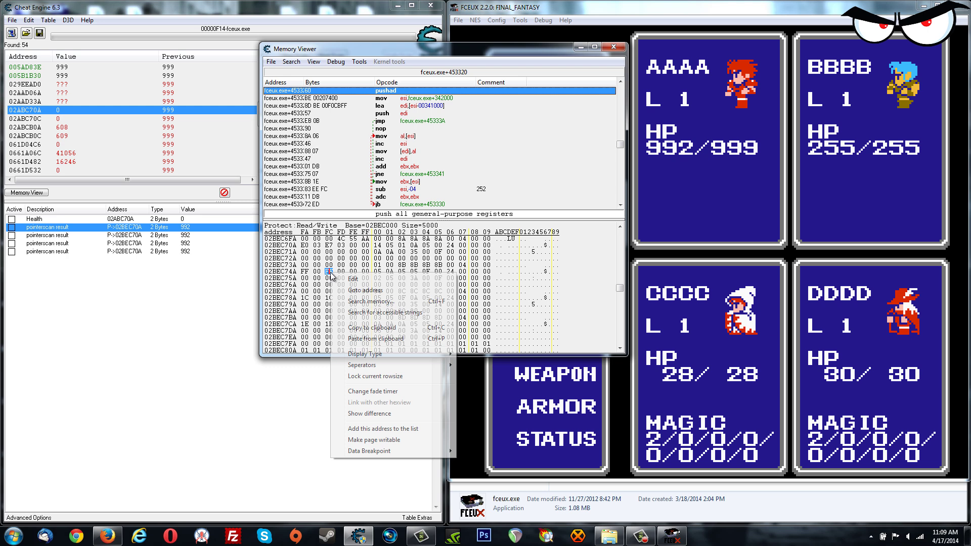
click(383, 428)
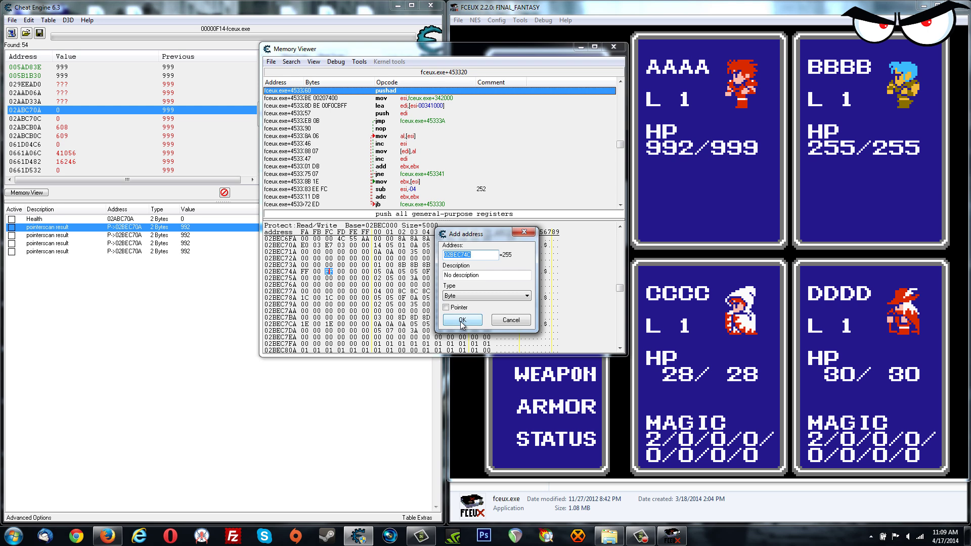
click(524, 232)
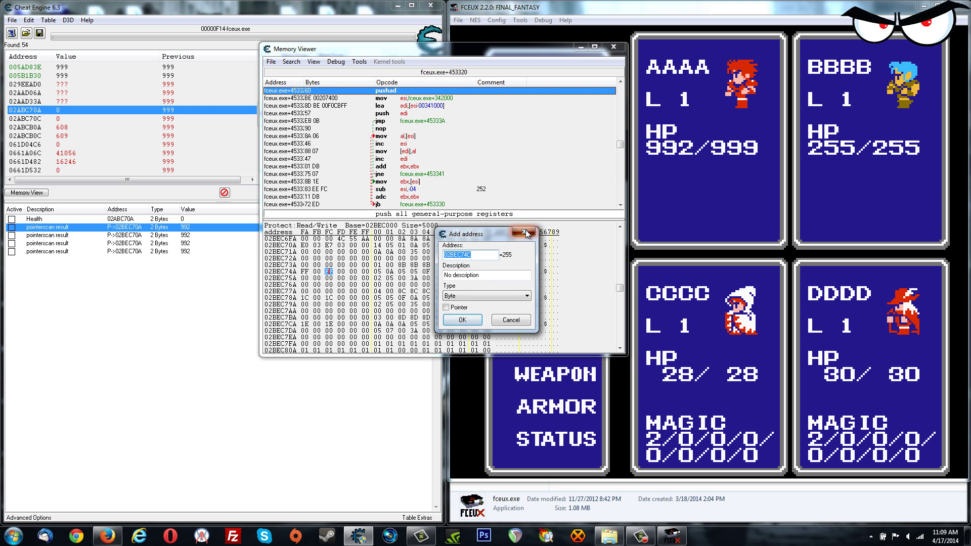
- Close the Memory Viewer and compare the address of the Health entry with that of the first pointerscan result
click(613, 47)
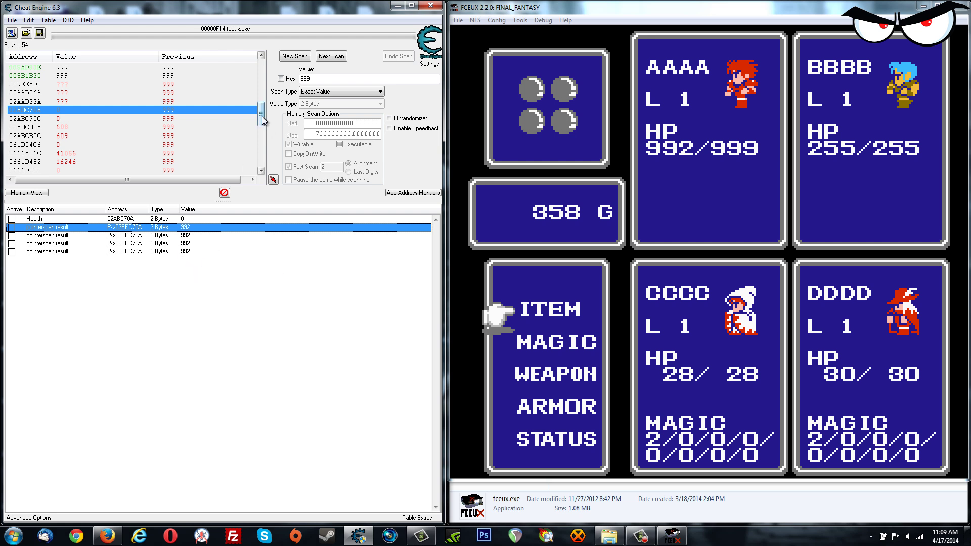
mouse_move(263, 120)
mouse_down()
mouse_move(263, 128)
mouse_move(268, 119)
mouse_up()
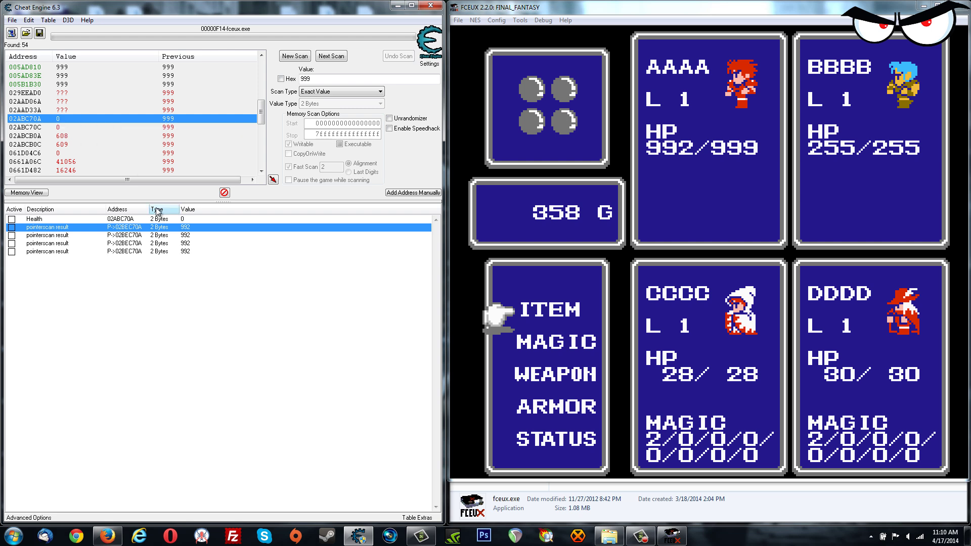
click(186, 221)
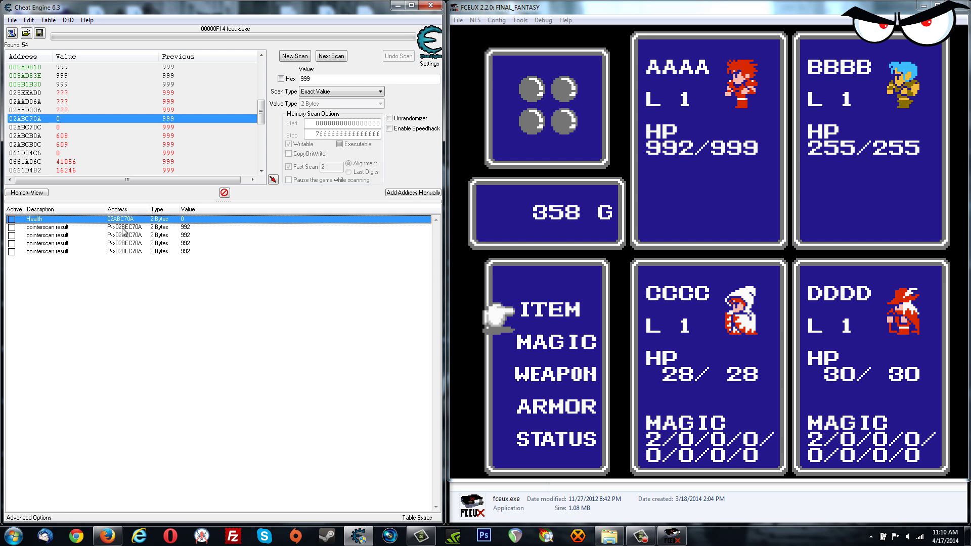
click(123, 228)
click(128, 220)
click(131, 227)
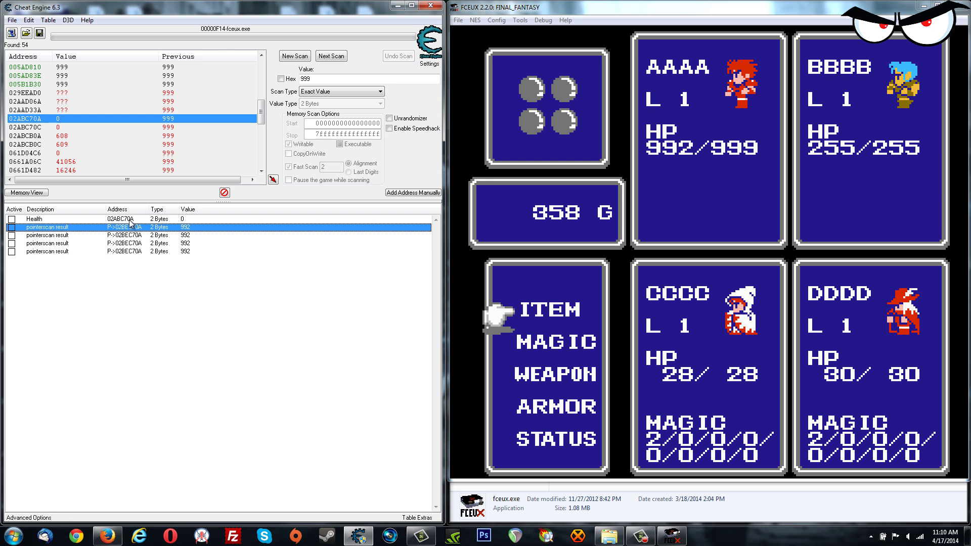
click(129, 220)
click(130, 227)
click(132, 221)
click(133, 228)
- Examine the options for pointer scanning and for tracing accesses and writes on the first pointerscan result
right_click(76, 228)
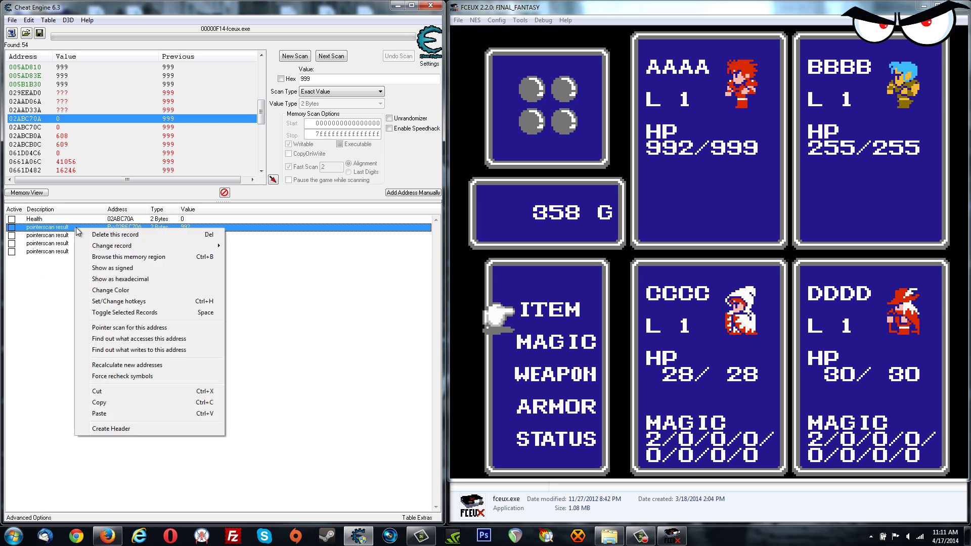
click(164, 328)
click(596, 147)
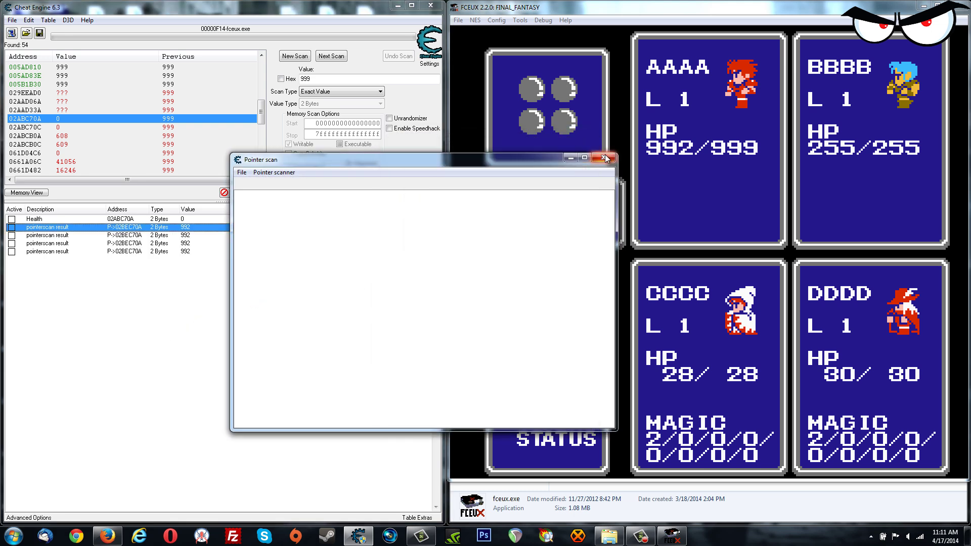
click(605, 159)
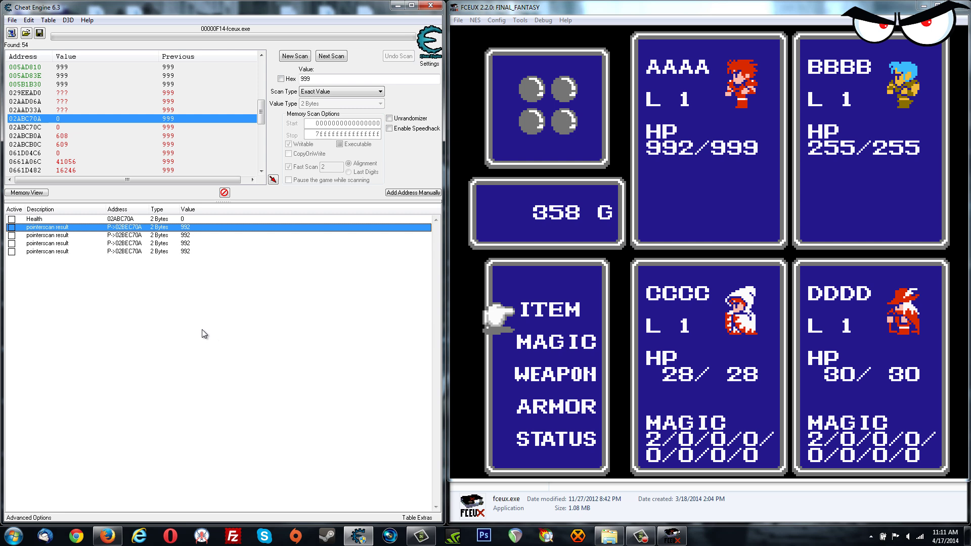
right_click(121, 229)
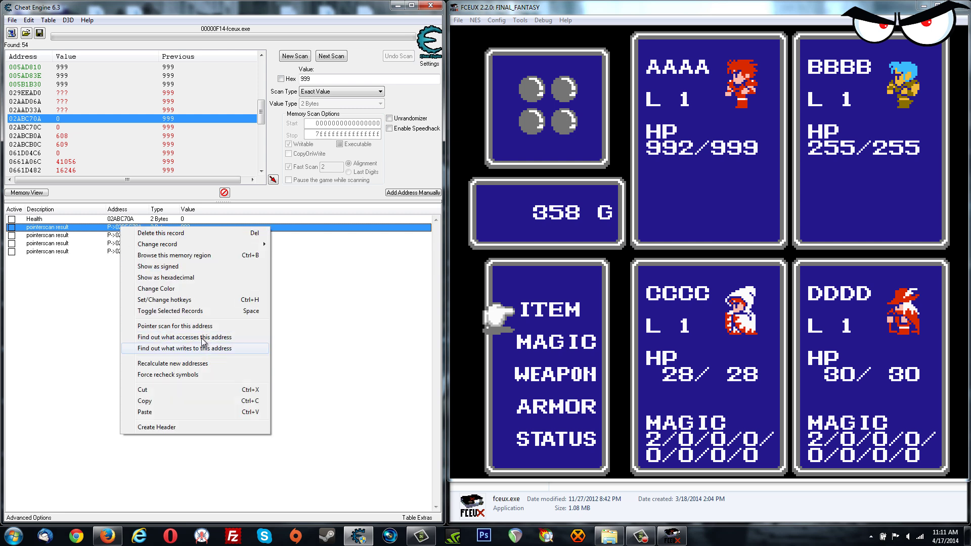
click(69, 311)
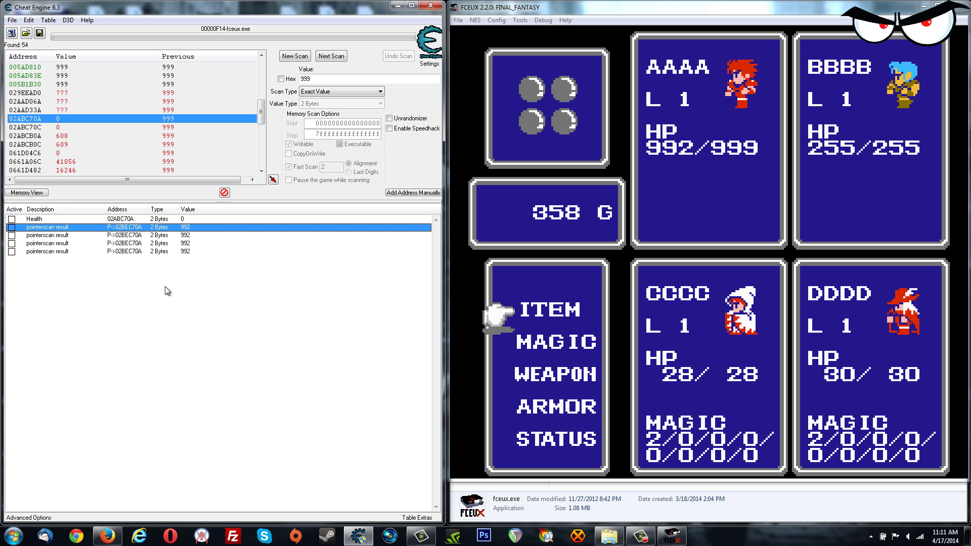
right_click(131, 229)
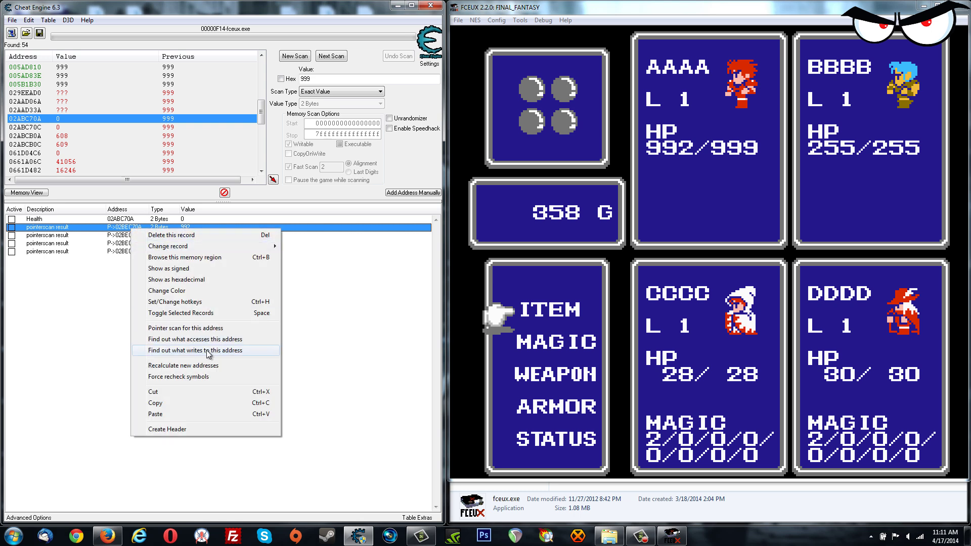
click(64, 338)
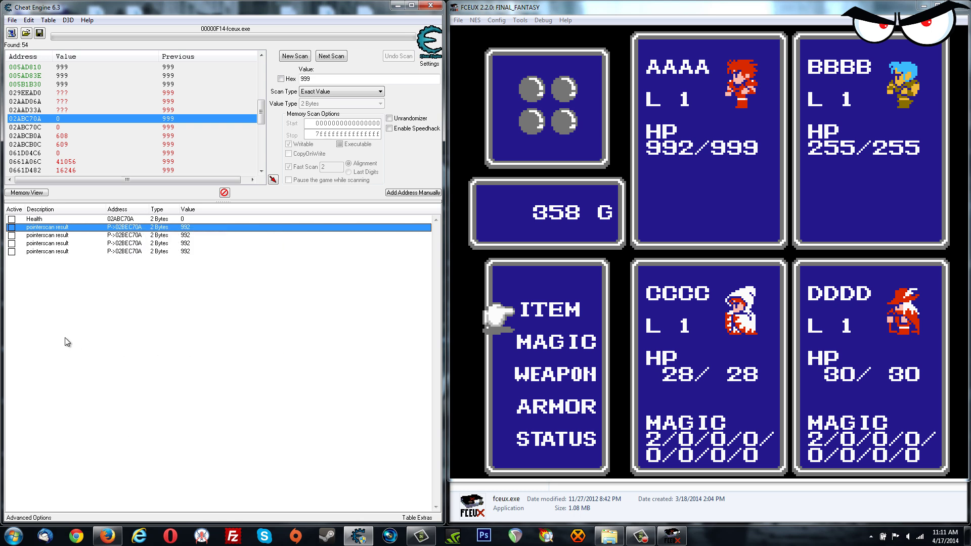